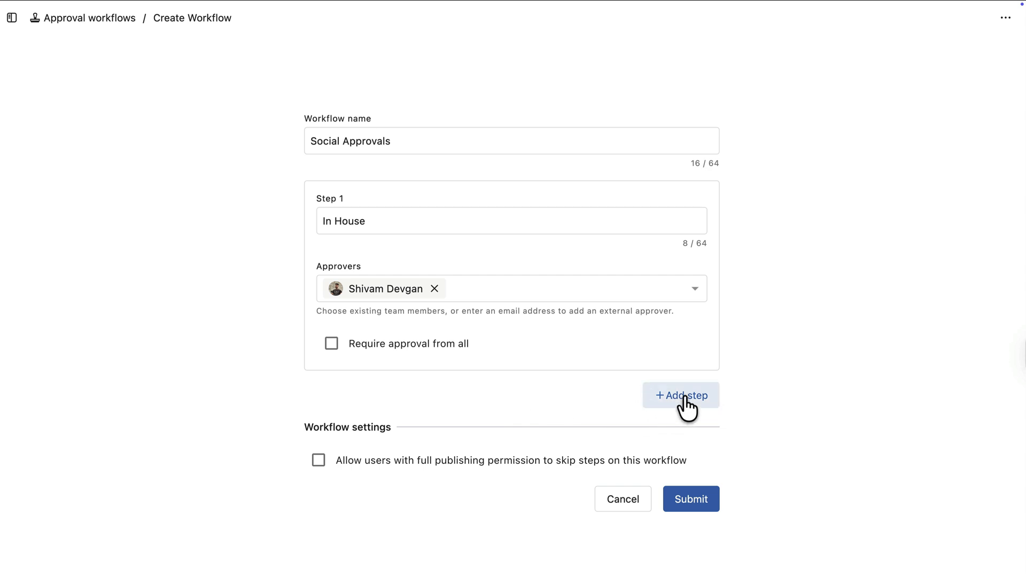
Name Step 2 with the client contact's first name plus "(Client Team)" and add the contact's e-mail address as its external approver
{"action": "left_click", "coordinate": [389, 454]}
{"action": "type", "text": "Linda (Client Team)"}
{"action": "scroll", "coordinate": [367, 532], "scroll_direction": "down", "scroll_amount": 5}
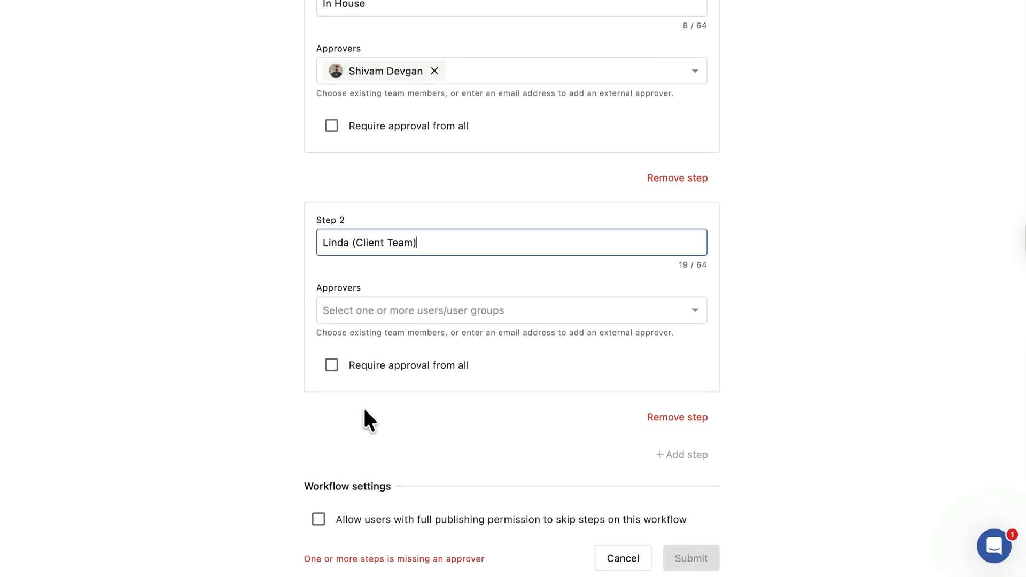
{"action": "left_click", "coordinate": [355, 313]}
{"action": "key", "text": "super+v"}
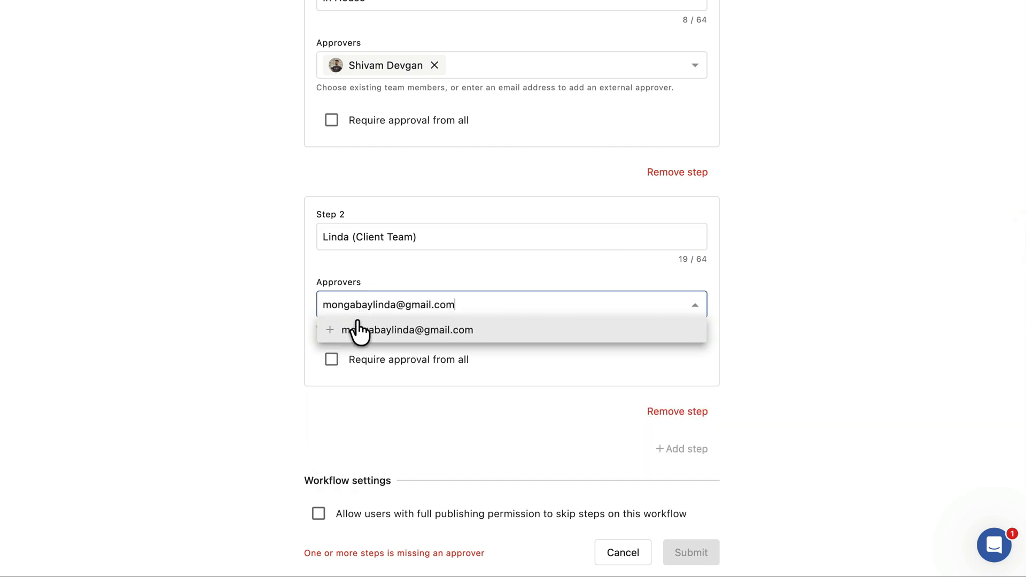
{"action": "left_click", "coordinate": [359, 330]}
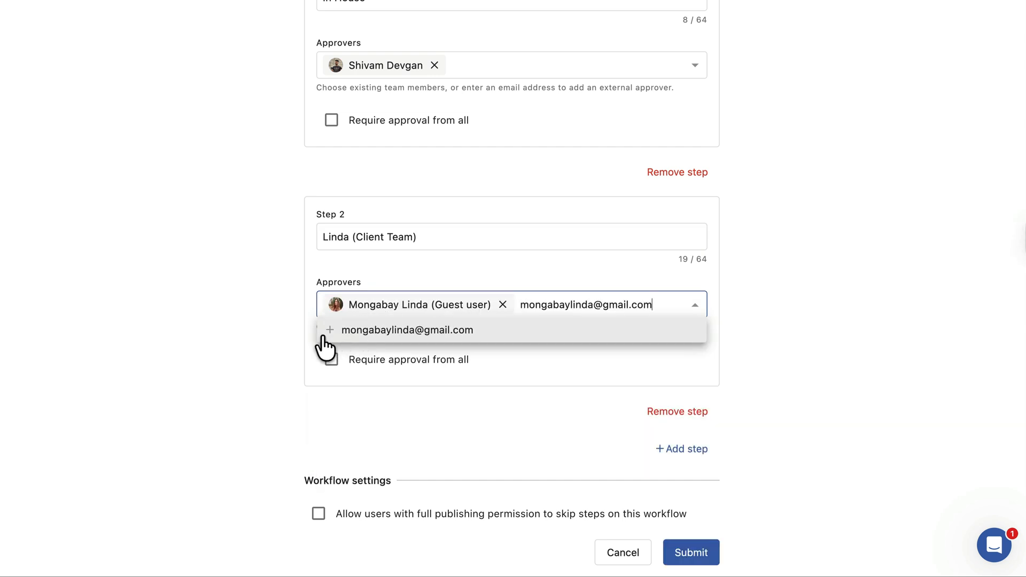
{"action": "left_click", "coordinate": [287, 334]}
Add a second team member as an approver of the In House step
{"action": "scroll", "coordinate": [490, 231], "scroll_direction": "up", "scroll_amount": 2}
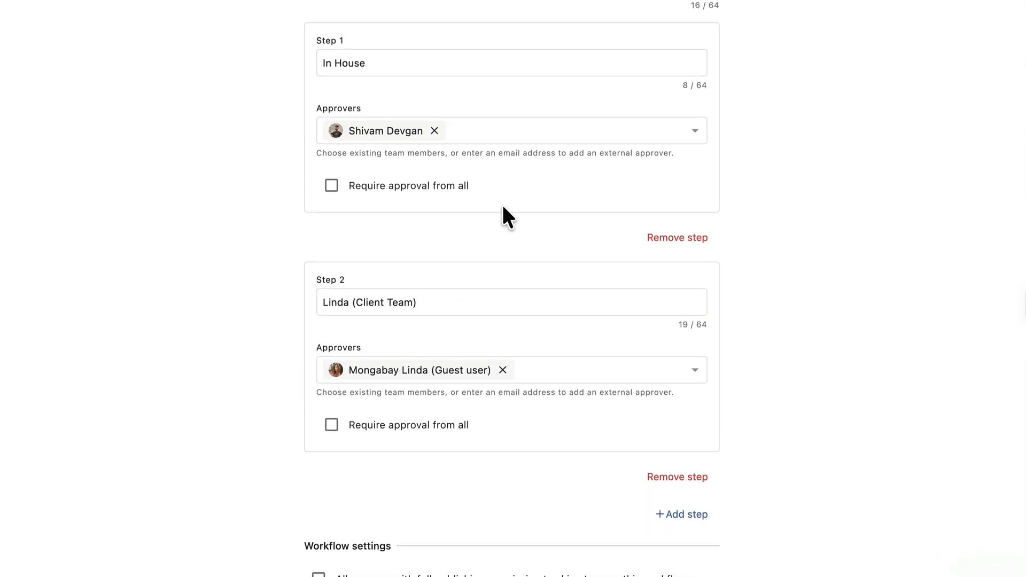
{"action": "left_click", "coordinate": [540, 66]}
{"action": "type", "text": "Mai"}
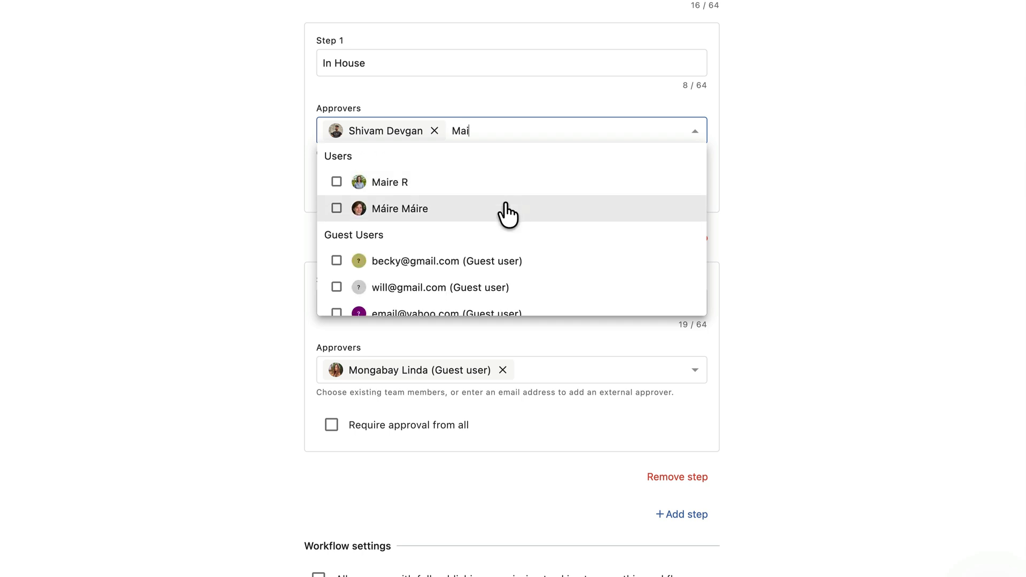
{"action": "left_click", "coordinate": [358, 183]}
{"action": "left_click", "coordinate": [252, 198]}
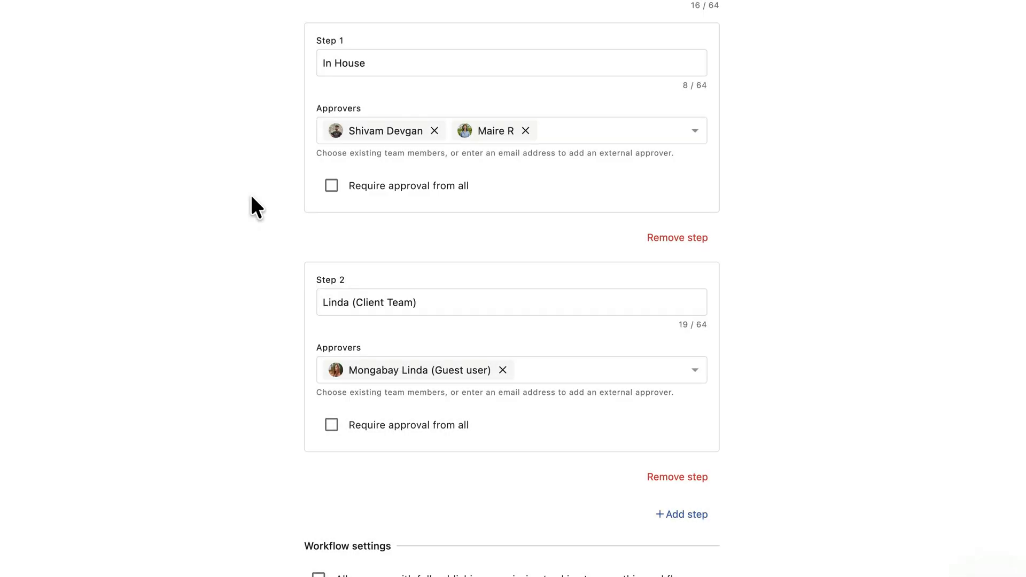
Add the In House step's first approver to Step 2 alongside the guest user, and submit the workflow
{"action": "scroll", "coordinate": [304, 292], "scroll_direction": "down", "scroll_amount": 3}
{"action": "left_click", "coordinate": [587, 316]}
{"action": "type", "text": "Shiv"}
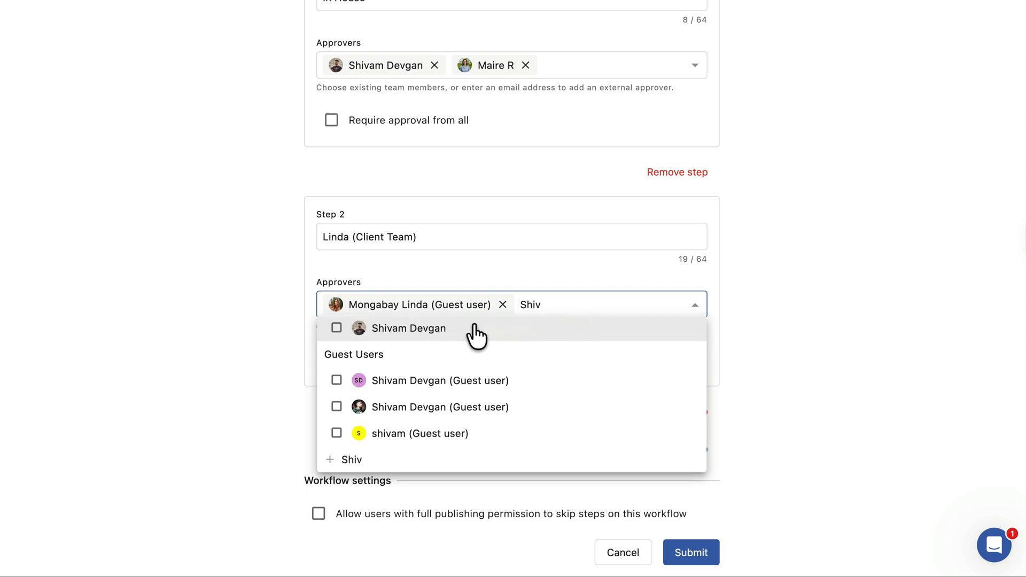
{"action": "left_click", "coordinate": [444, 336]}
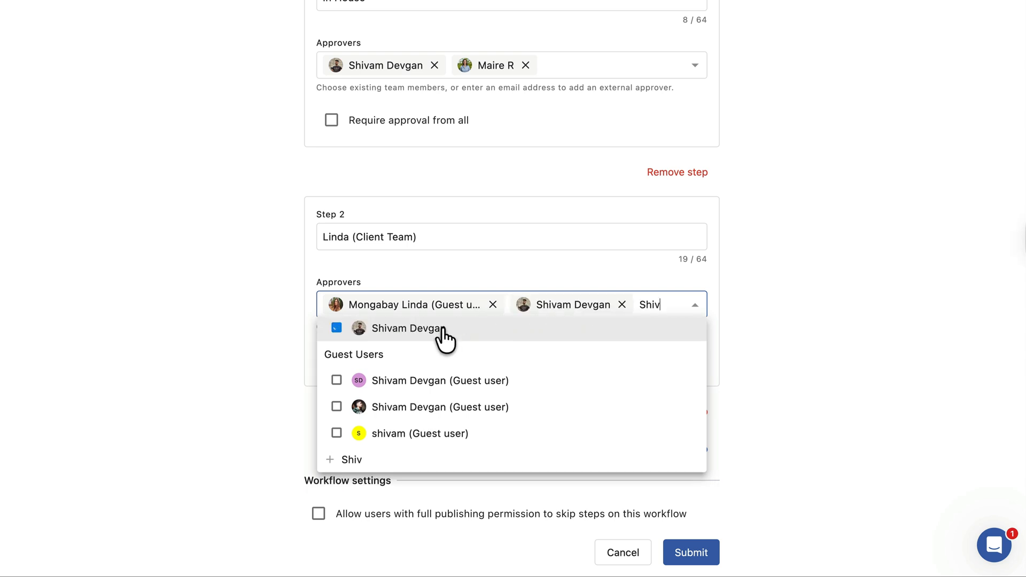
{"action": "left_click", "coordinate": [590, 271]}
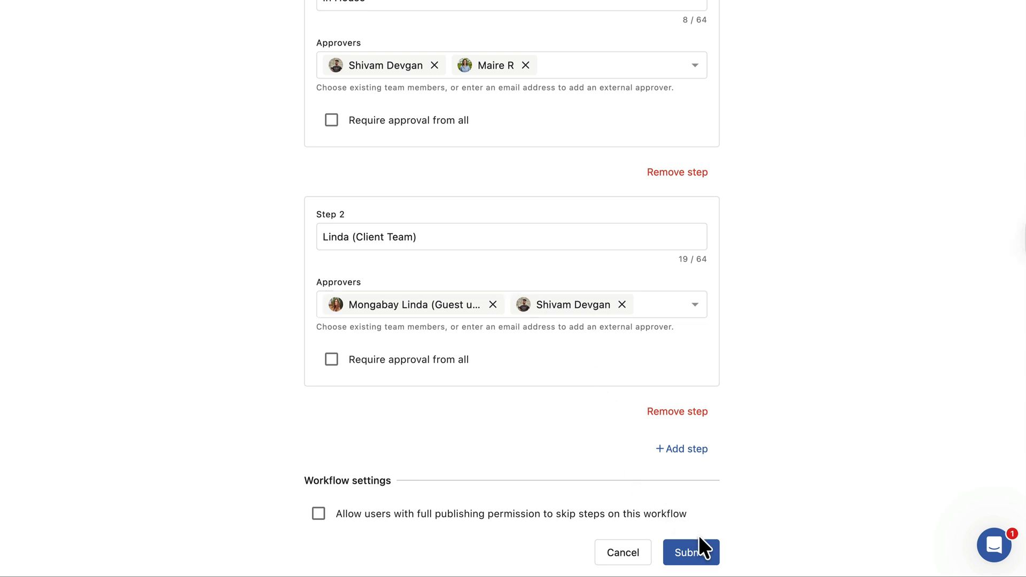
{"action": "left_click", "coordinate": [704, 553]}
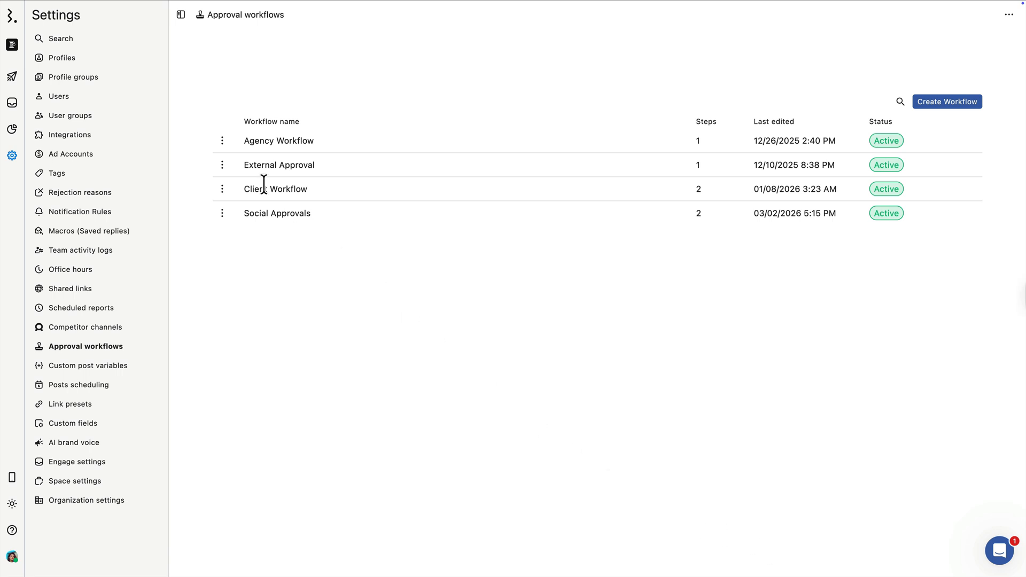
Return to the home dashboard and open the Compose page for a new post
{"action": "left_click", "coordinate": [16, 53]}
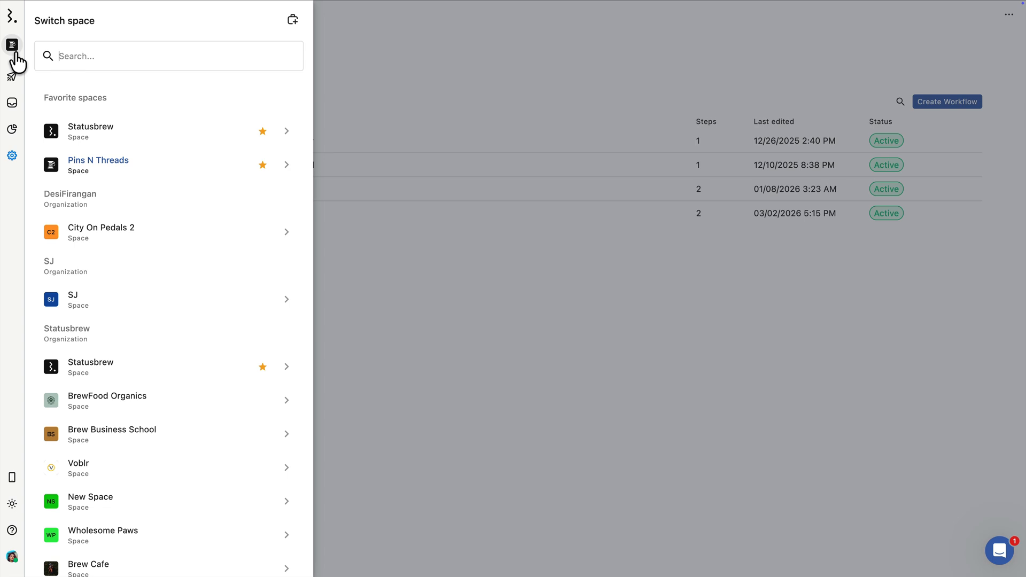
{"action": "left_click", "coordinate": [16, 54]}
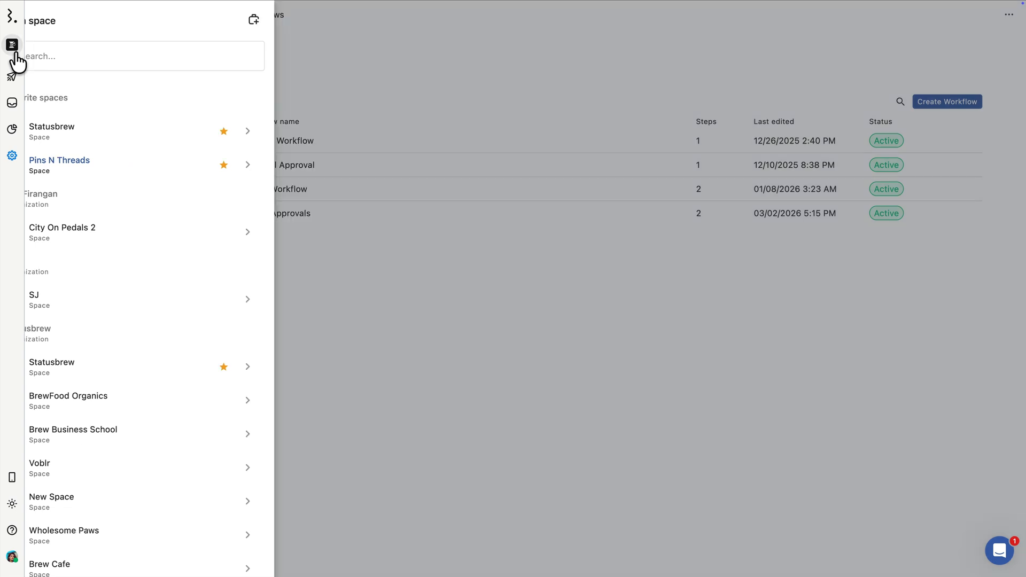
{"action": "left_click", "coordinate": [13, 22]}
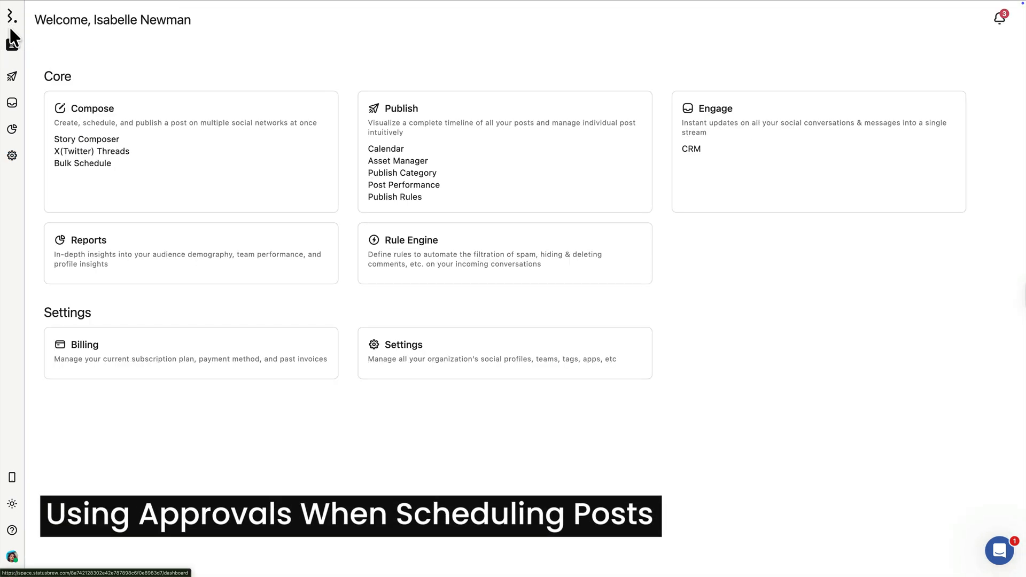
{"action": "left_click", "coordinate": [85, 112]}
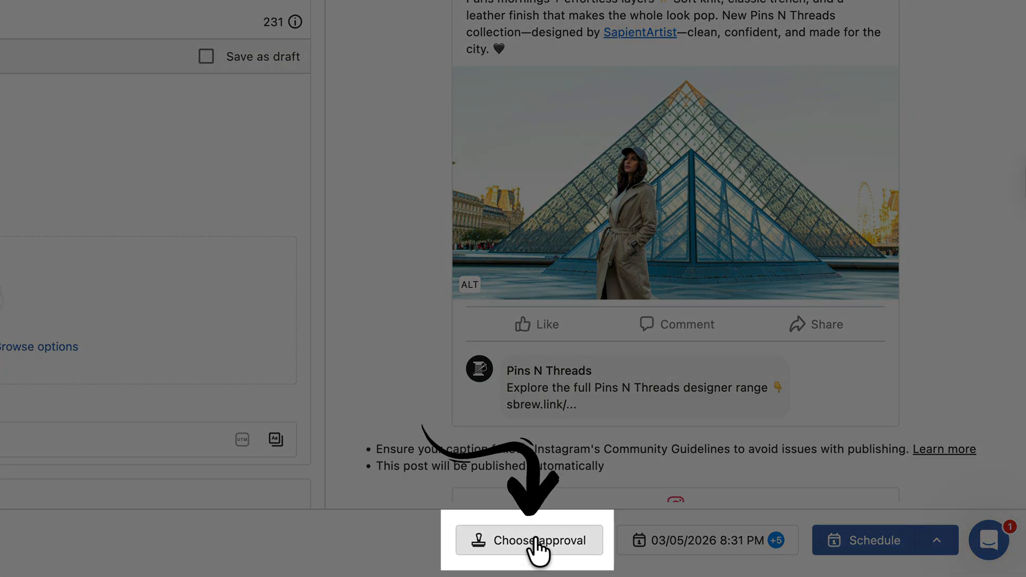
Assign the post the Approval Workflows type with the Social Approvals workflow, suppress its approval notifications, and save
{"action": "left_click", "coordinate": [578, 544]}
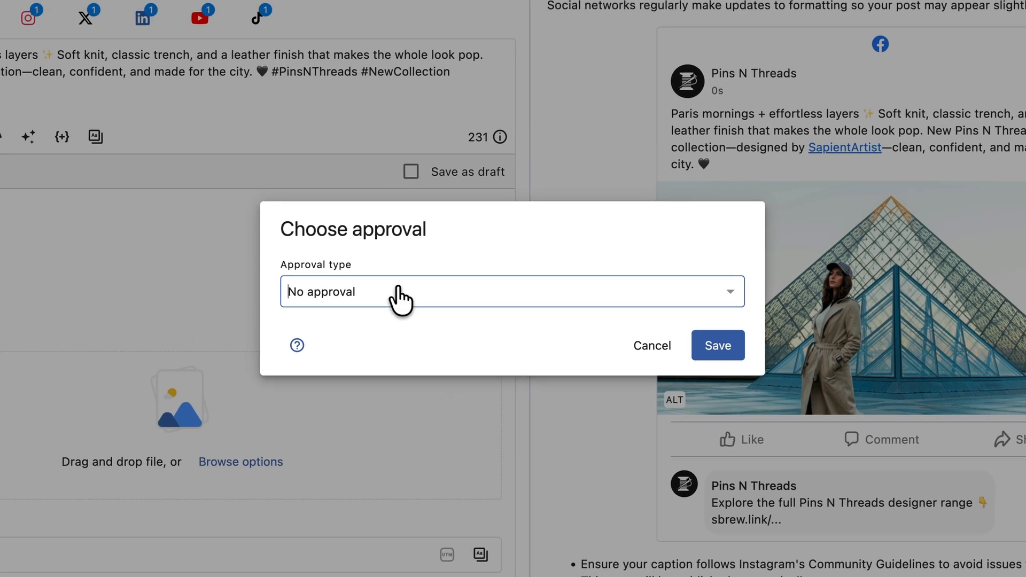
{"action": "left_click", "coordinate": [190, 187]}
{"action": "left_click", "coordinate": [147, 267]}
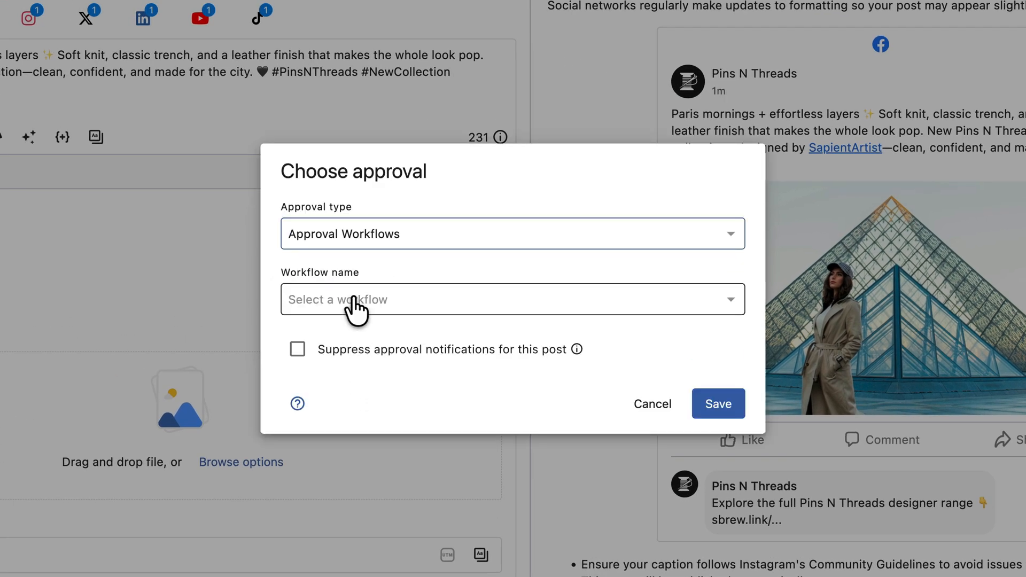
{"action": "left_click", "coordinate": [355, 303]}
{"action": "left_click", "coordinate": [335, 420]}
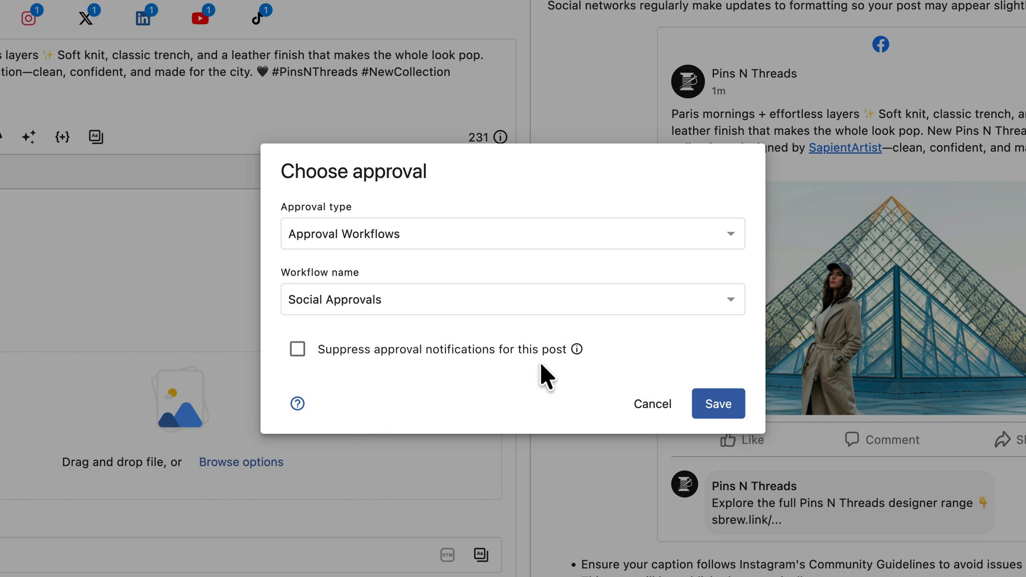
{"action": "mouse_move", "coordinate": [576, 350]}
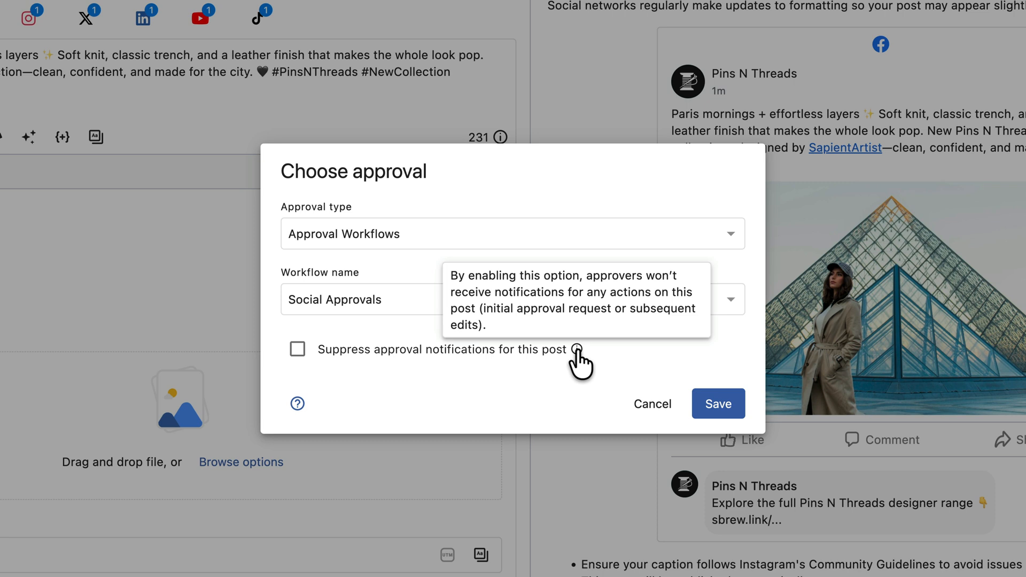
{"action": "left_click", "coordinate": [296, 351]}
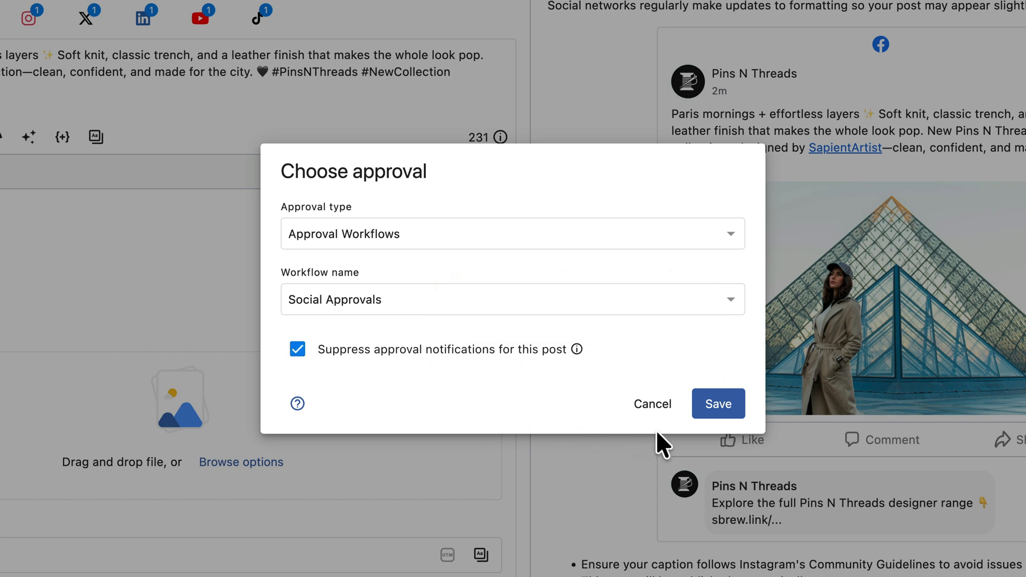
{"action": "left_click", "coordinate": [717, 405]}
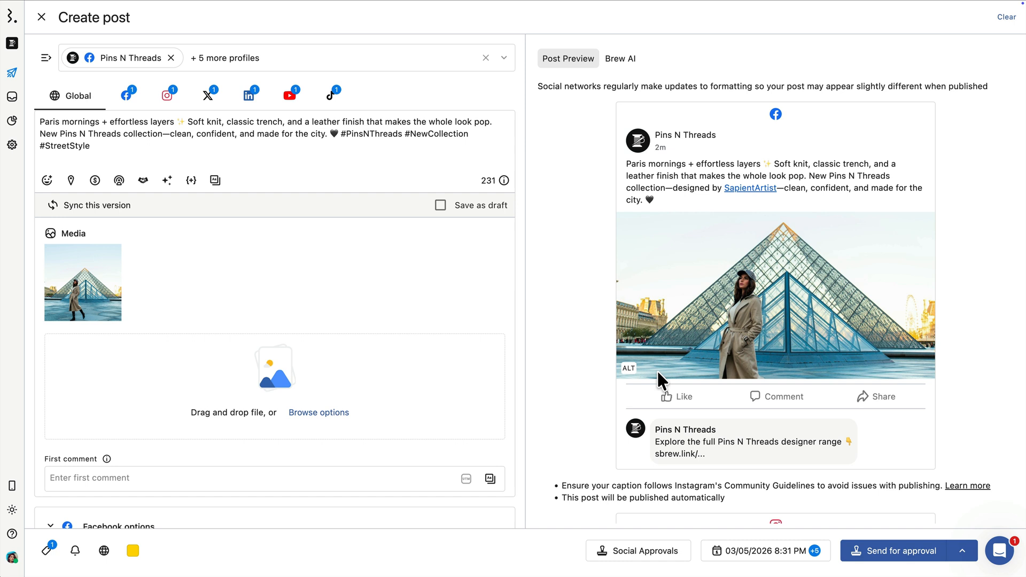
Send the post for approval and leave the composer for the Publish calendar
{"action": "left_click", "coordinate": [904, 556]}
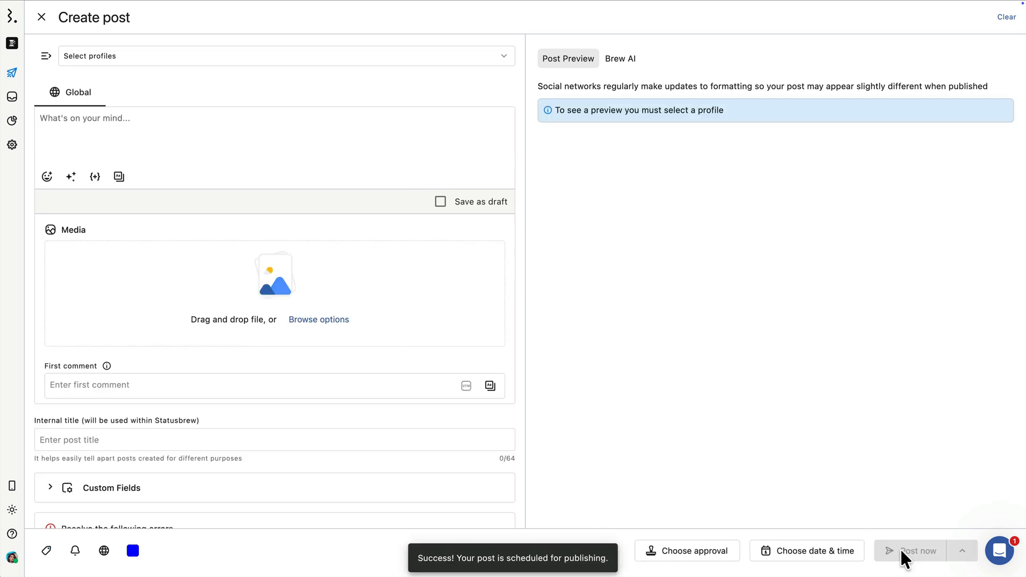
{"action": "left_click", "coordinate": [12, 75]}
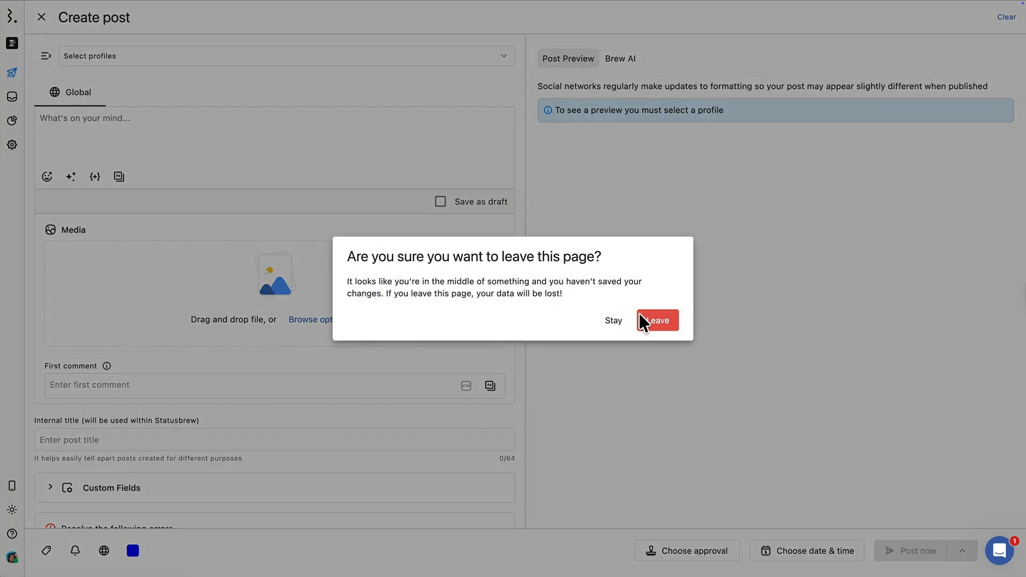
{"action": "left_click", "coordinate": [648, 322]}
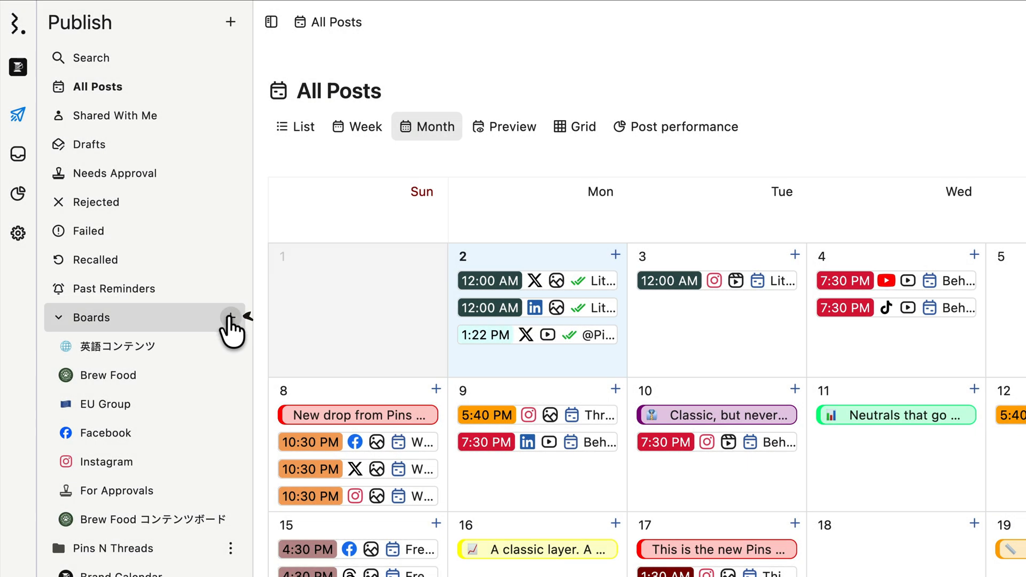
Start a new board named "March Calendar - " plus the client contact's first name, with Brand Profiles as its data source
{"action": "left_click", "coordinate": [230, 319]}
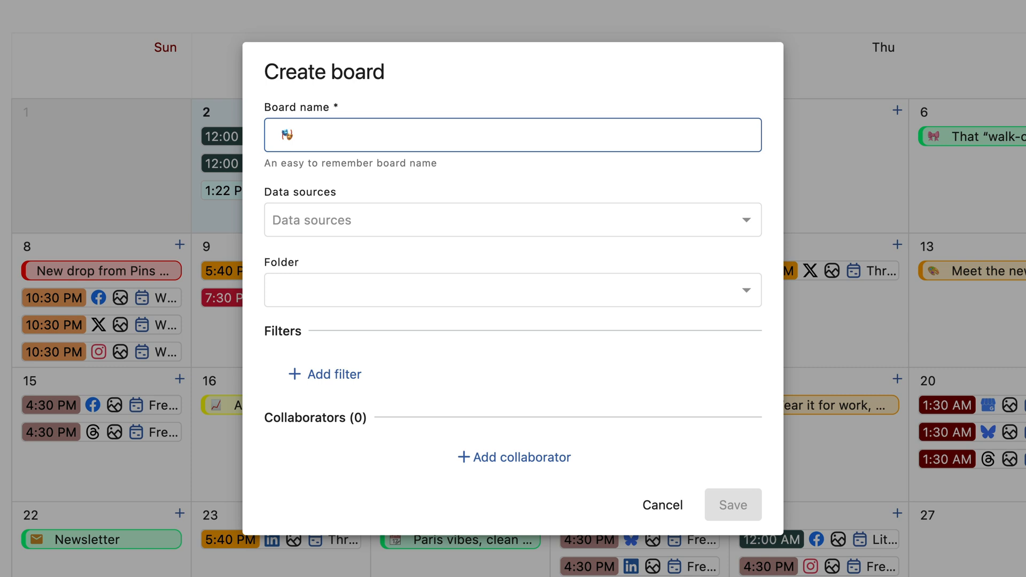
{"action": "type", "text": "March Calendar"}
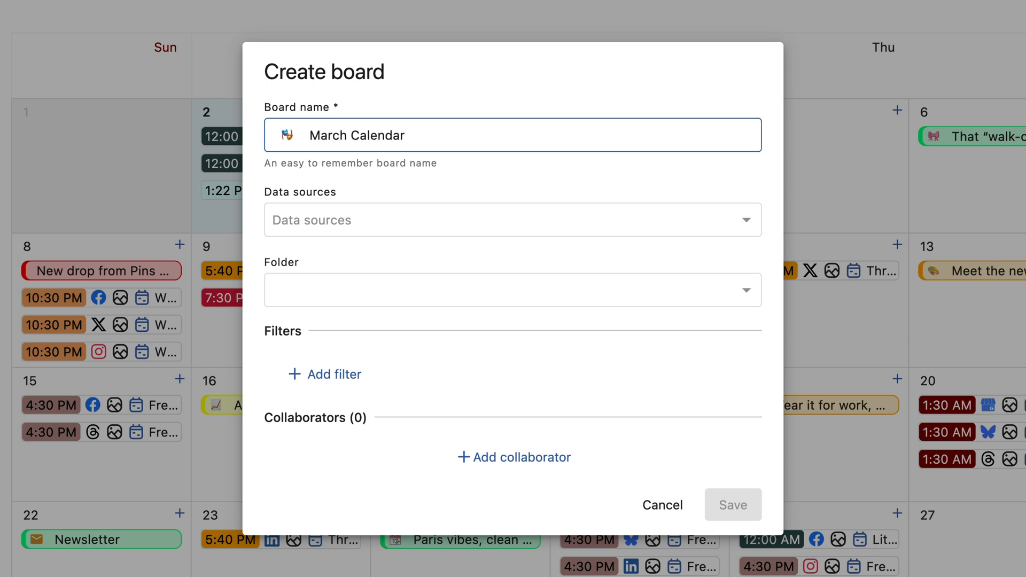
{"action": "type", "text": " - Linda"}
{"action": "left_click", "coordinate": [347, 227]}
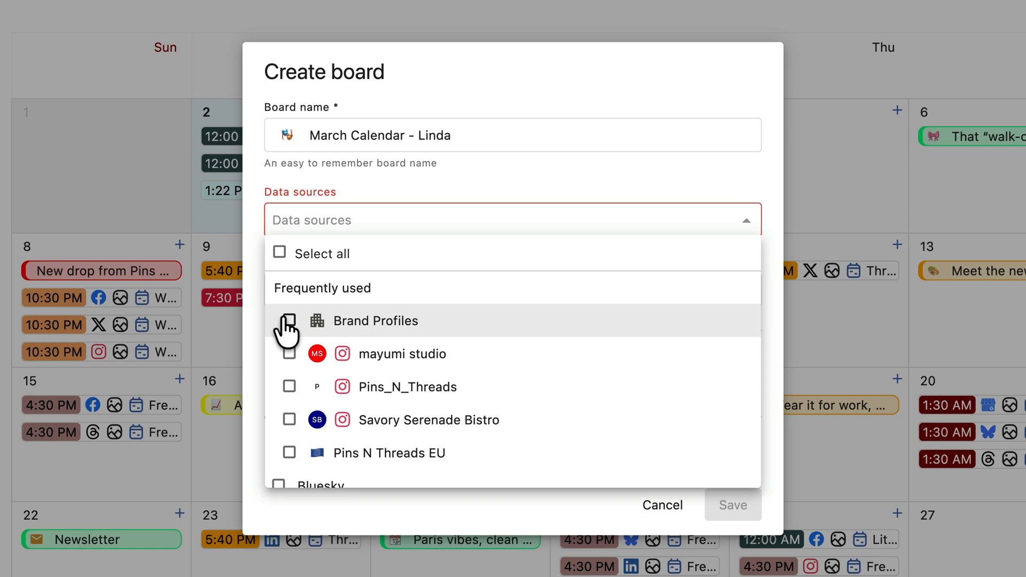
{"action": "left_click", "coordinate": [289, 321]}
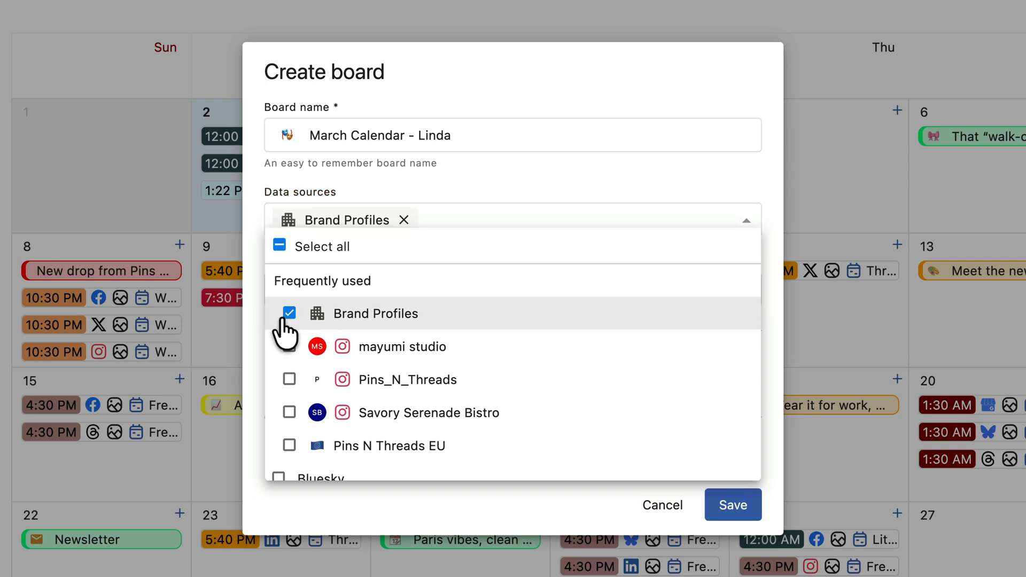
{"action": "left_click", "coordinate": [258, 334]}
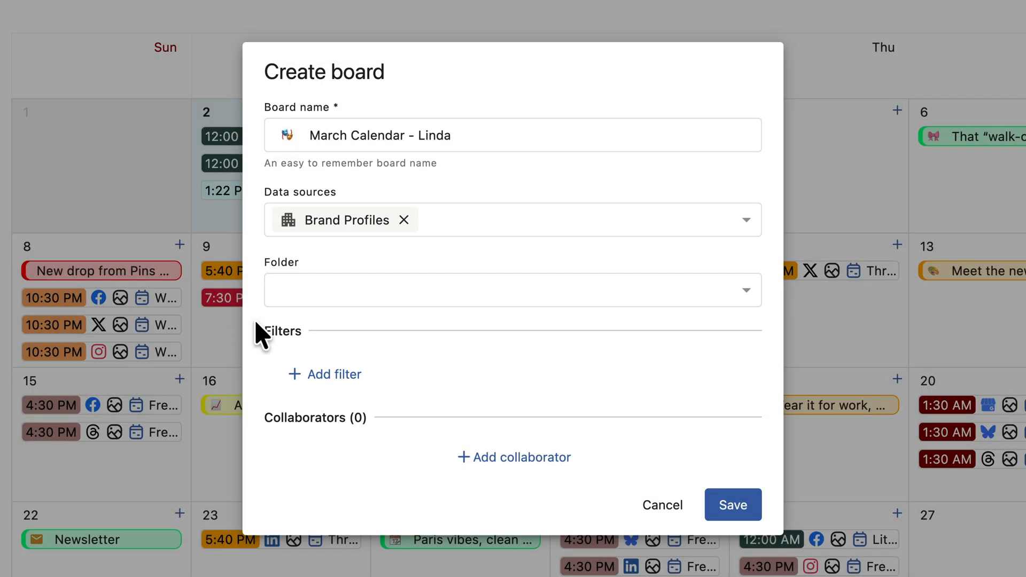
Add a State filter to the board that excludes posts In Draft
{"action": "left_click", "coordinate": [324, 375]}
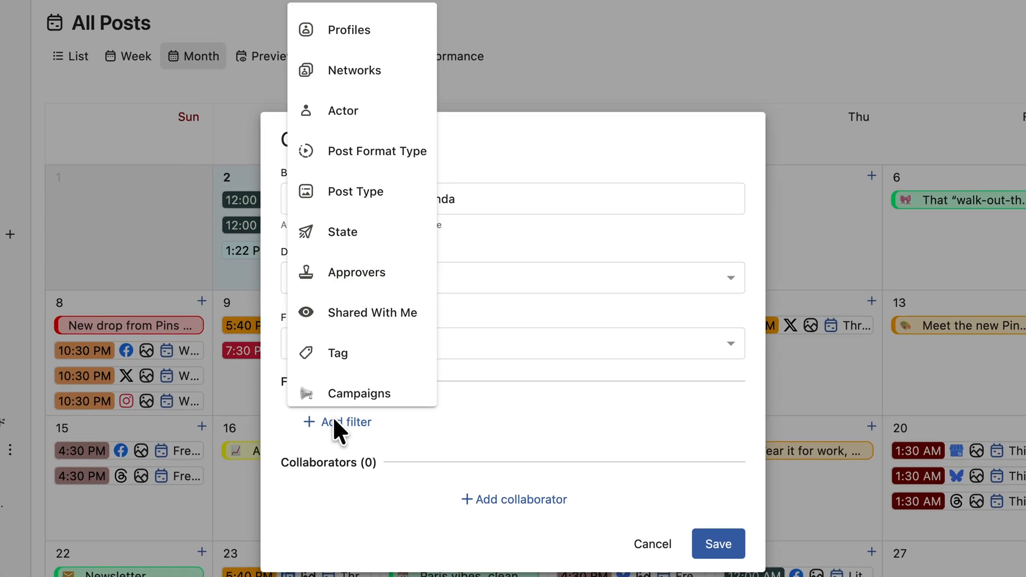
{"action": "left_click", "coordinate": [413, 238]}
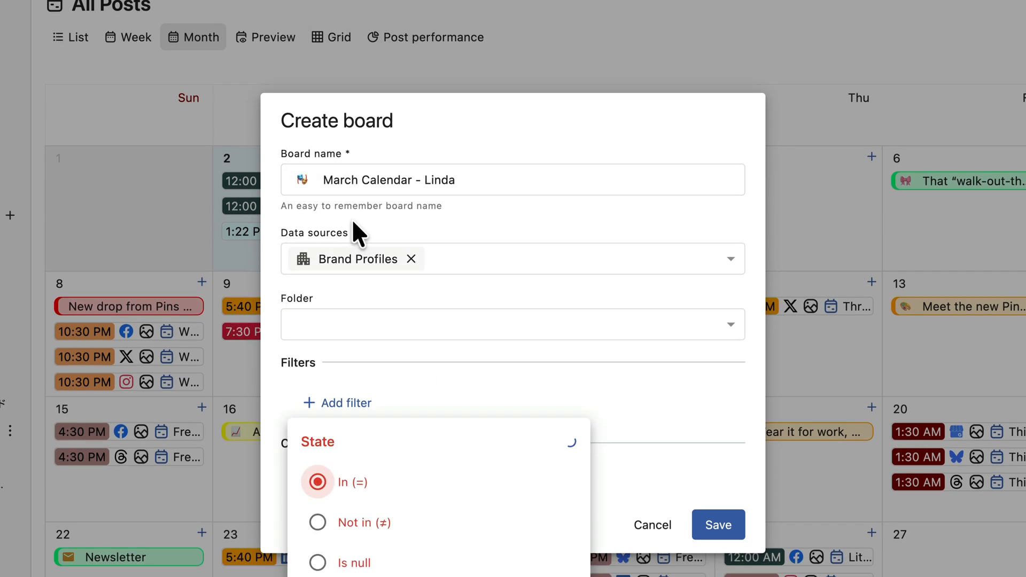
{"action": "left_click", "coordinate": [319, 406]}
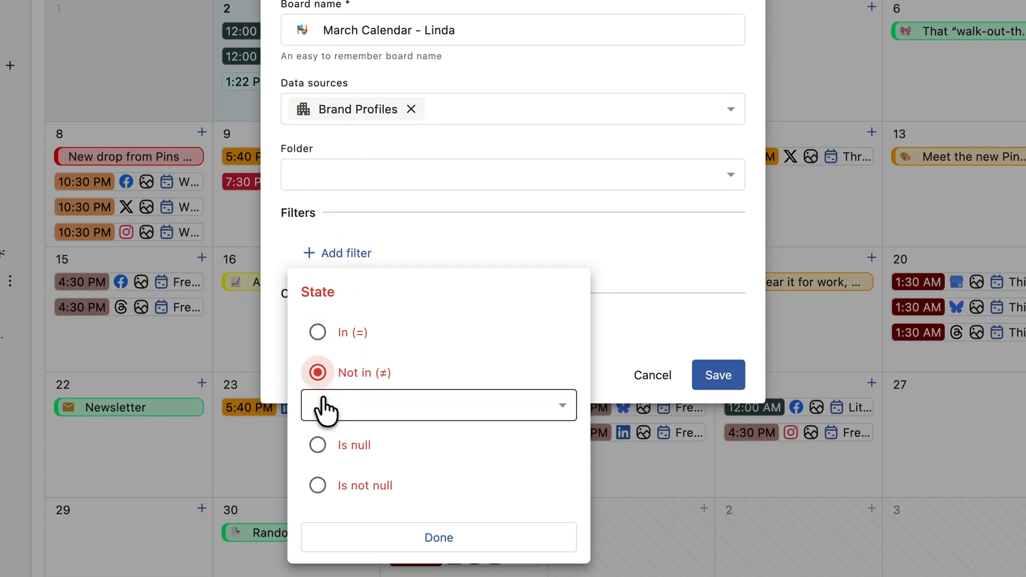
{"action": "left_click", "coordinate": [357, 405]}
{"action": "left_click", "coordinate": [361, 306]}
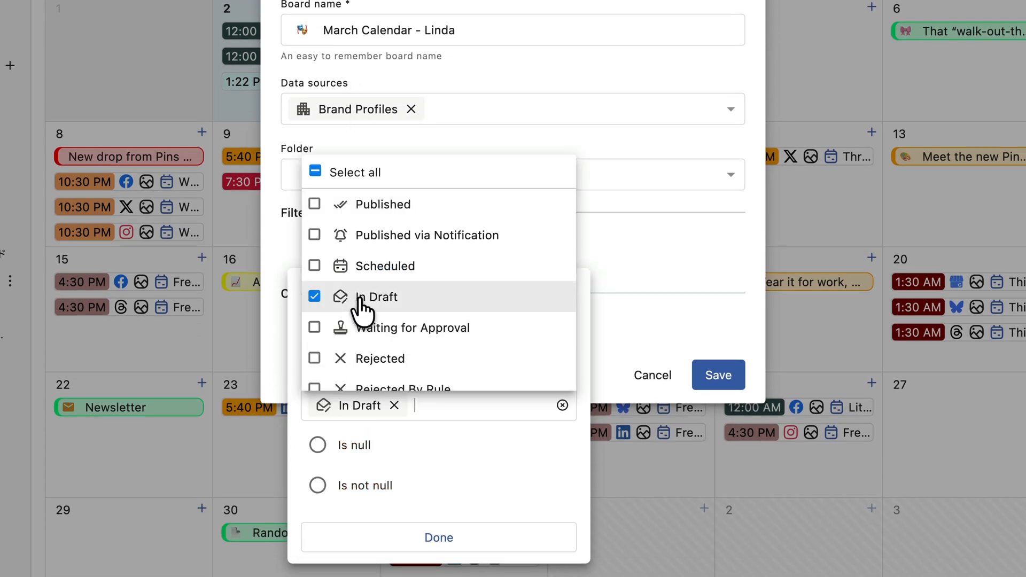
{"action": "left_click", "coordinate": [415, 438]}
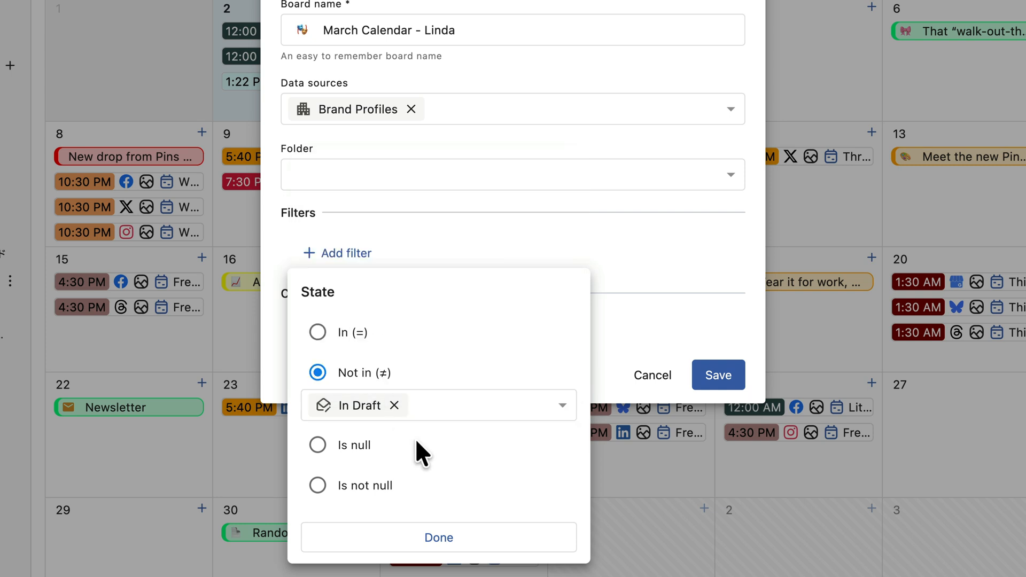
{"action": "left_click", "coordinate": [435, 537]}
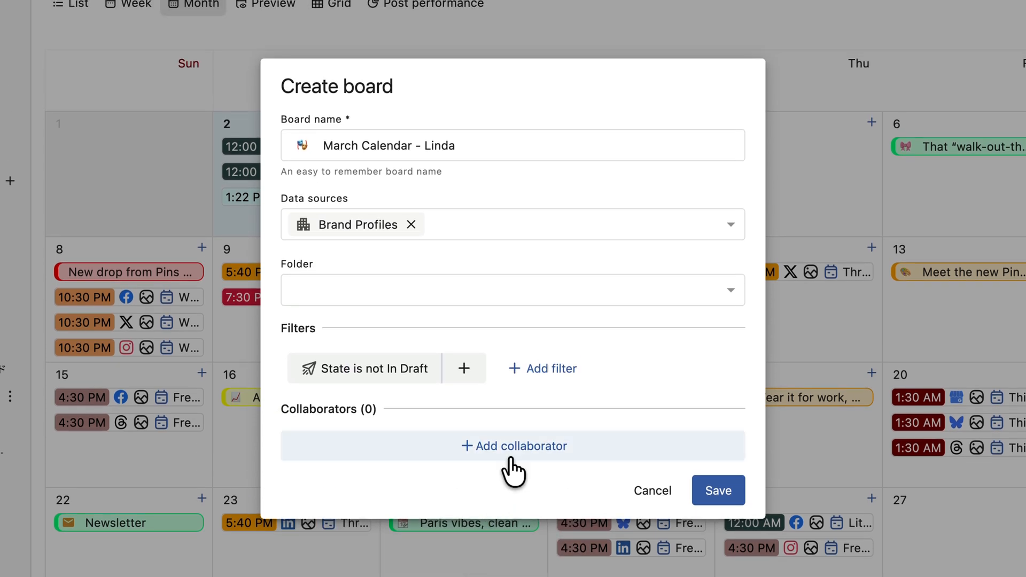
Add a teammate as collaborator on the new board with Edit permission and save the board
{"action": "left_click", "coordinate": [514, 331]}
{"action": "left_click", "coordinate": [435, 440]}
{"action": "type", "text": "S"}
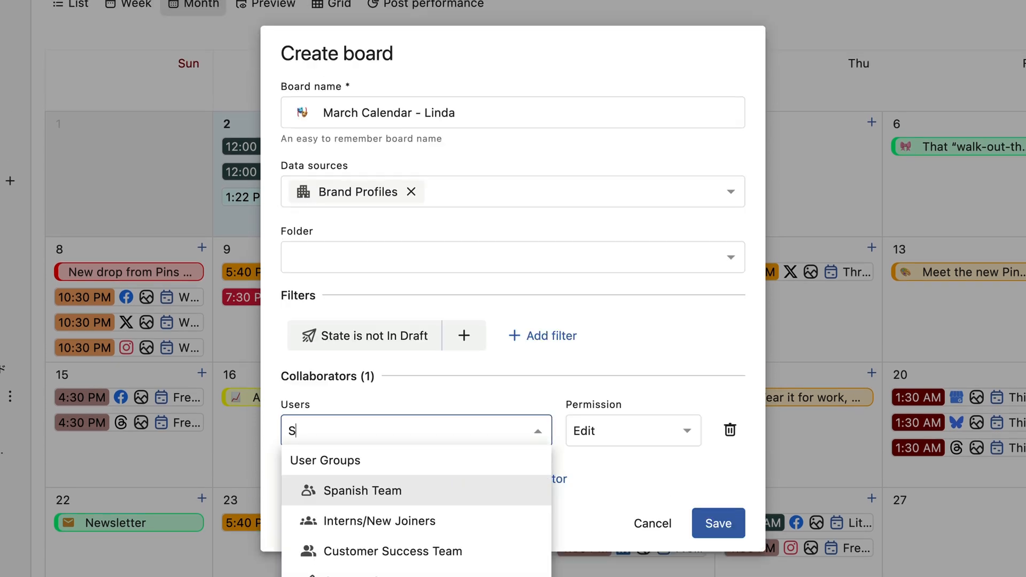
{"action": "type", "text": "hivam"}
{"action": "left_click", "coordinate": [385, 481]}
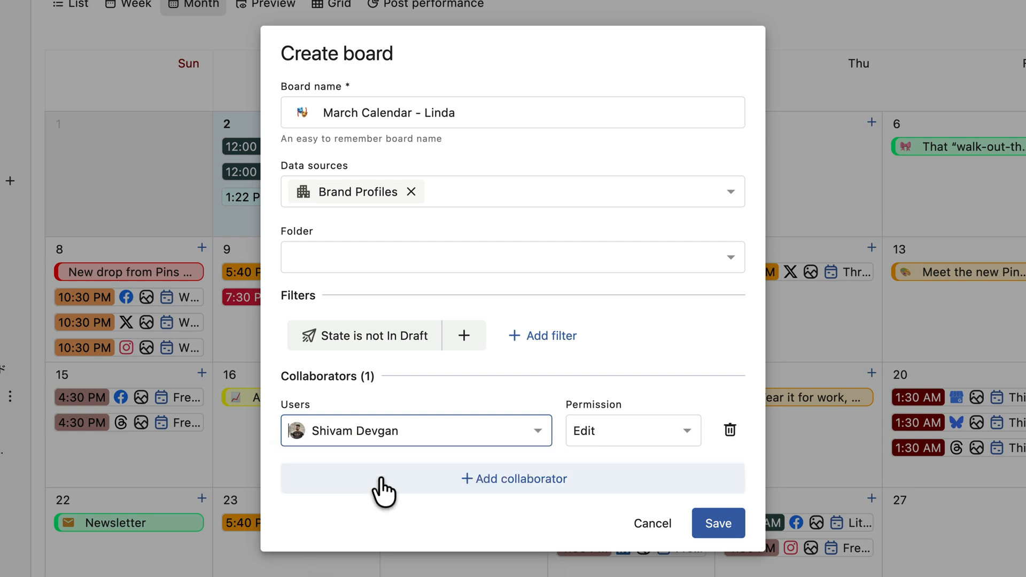
{"action": "left_click", "coordinate": [712, 523]}
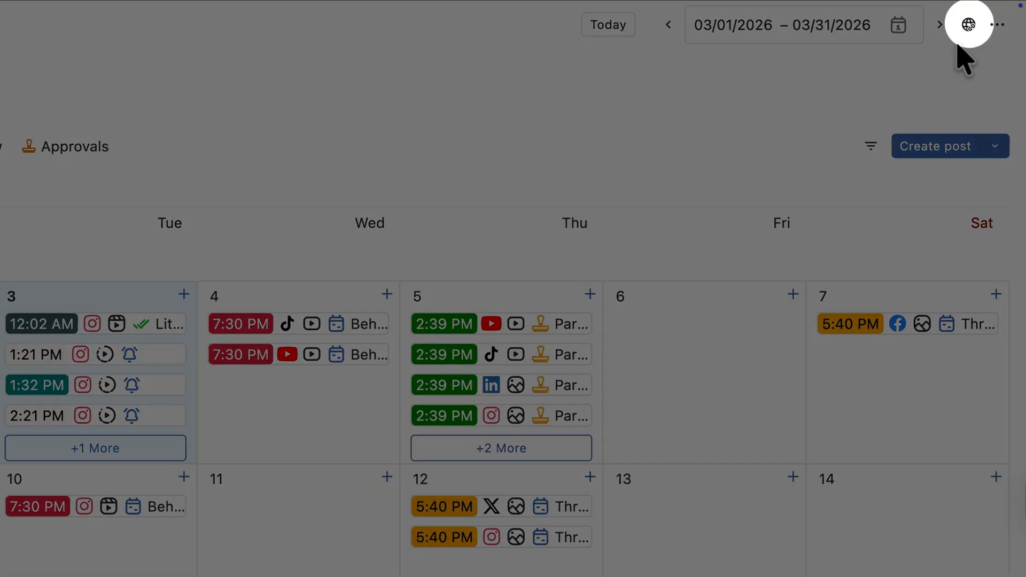
Create a new shared link for the March Calendar board and open its settings for editing
{"action": "left_click", "coordinate": [970, 32]}
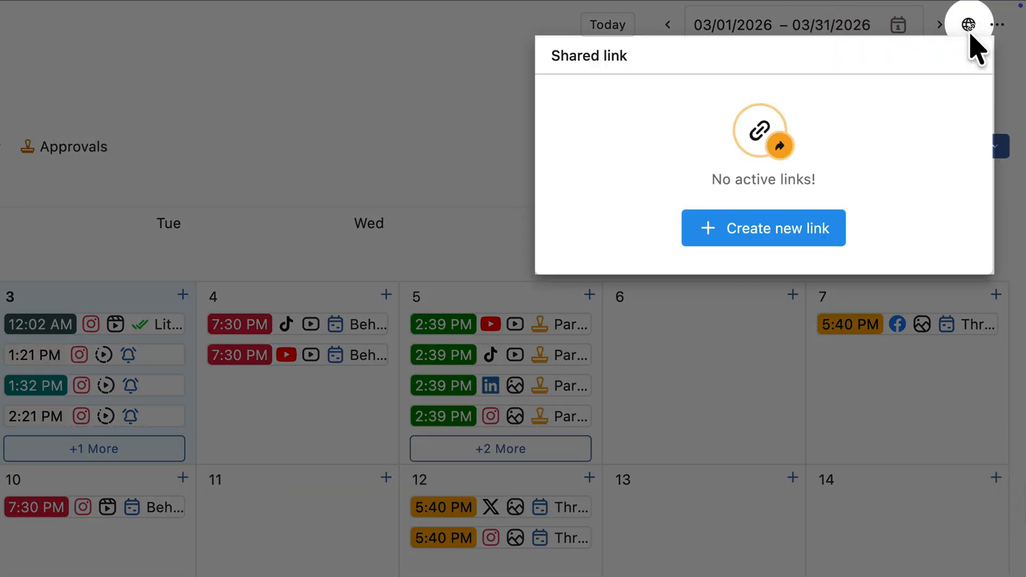
{"action": "left_click", "coordinate": [766, 227]}
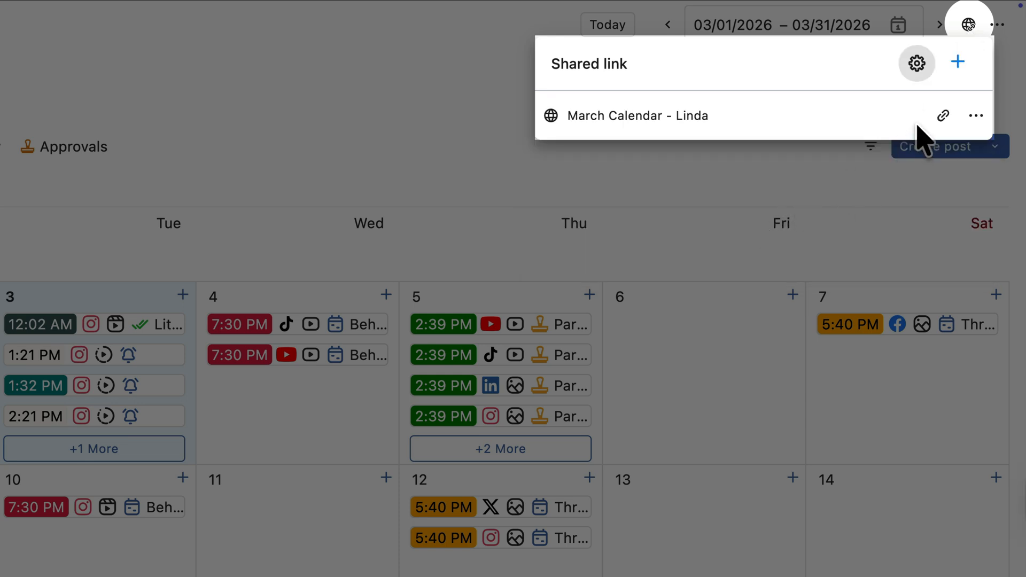
{"action": "left_click", "coordinate": [976, 115]}
{"action": "left_click", "coordinate": [939, 164]}
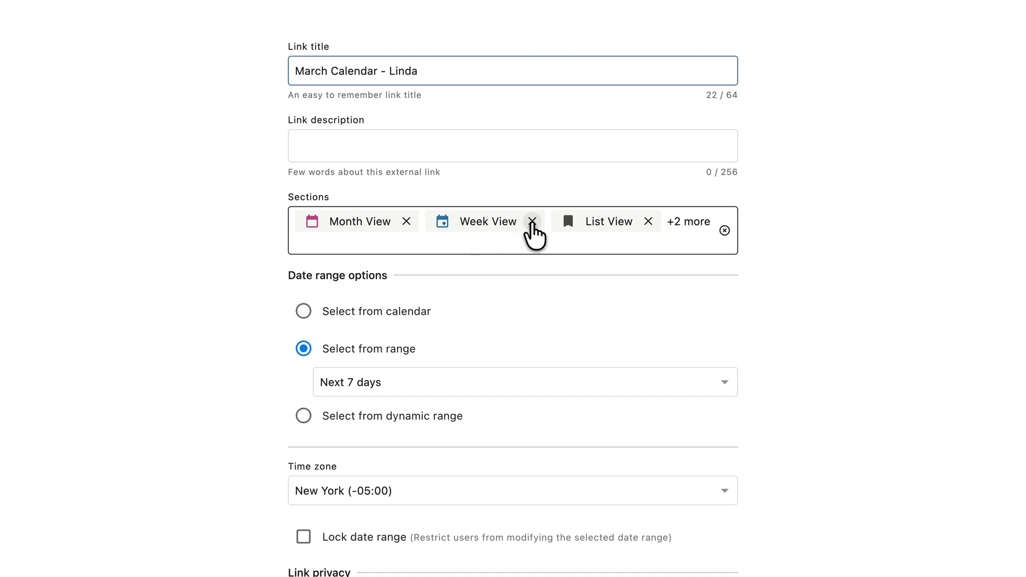
Remove Week View, List View and Preview from the shared link's sections, keeping only Month View and Approvals
{"action": "left_click", "coordinate": [530, 223]}
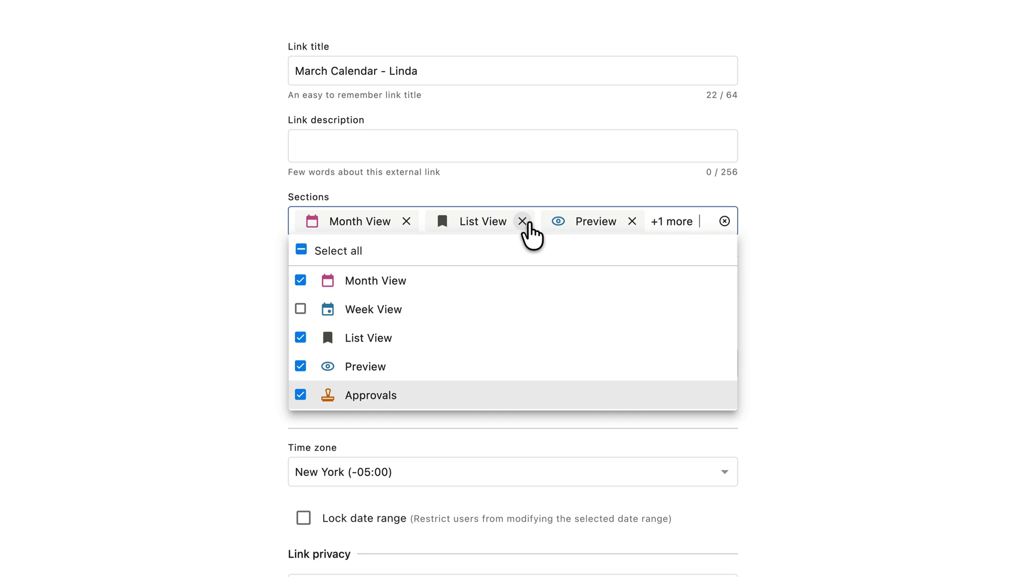
{"action": "left_click", "coordinate": [301, 338]}
{"action": "left_click", "coordinate": [301, 367]}
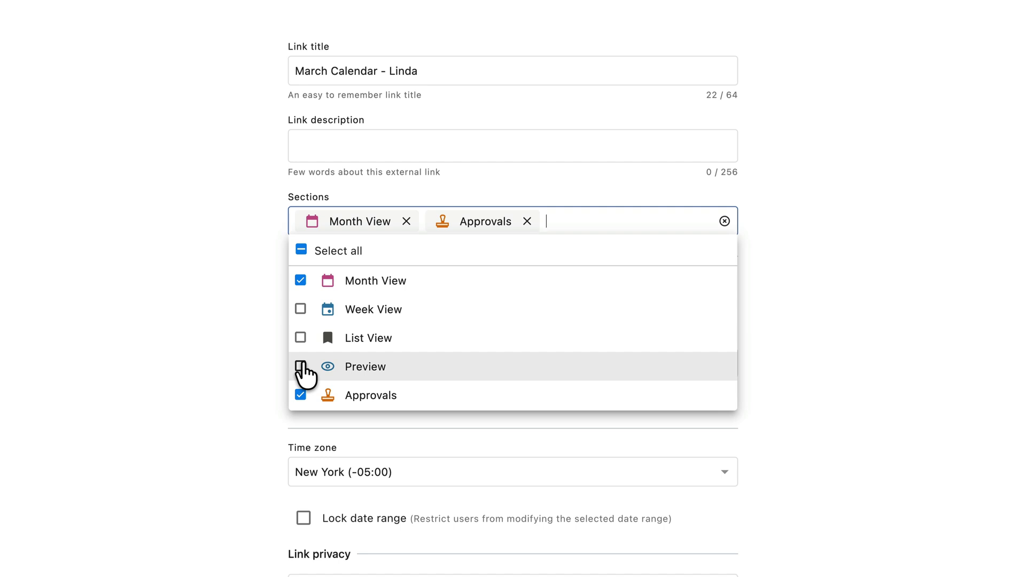
{"action": "left_click", "coordinate": [233, 375]}
Set the link's date range from the calendar to 03/01/2026 – 03/31/2026
{"action": "scroll", "coordinate": [235, 374], "scroll_direction": "down", "scroll_amount": 2}
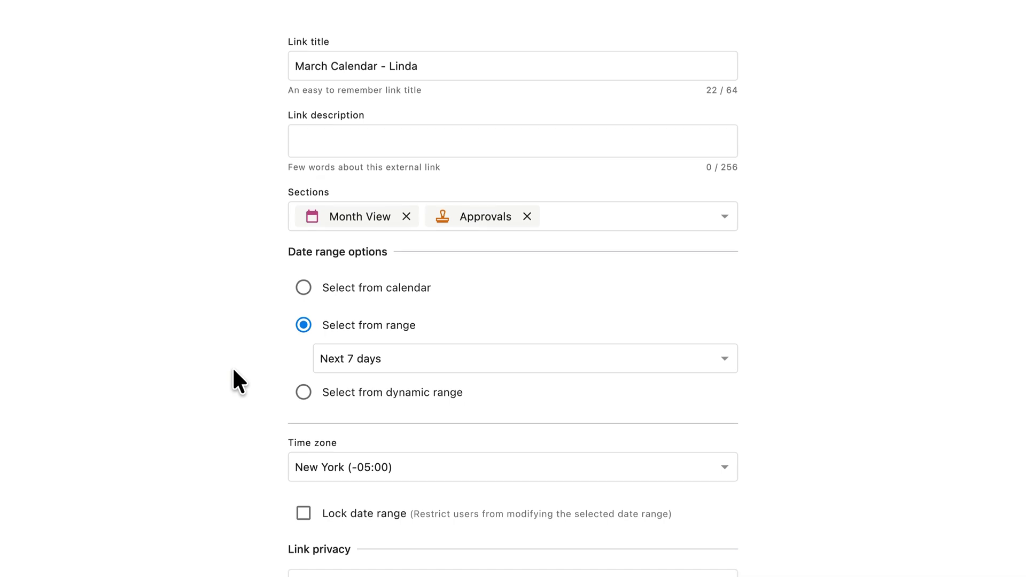
{"action": "left_click", "coordinate": [304, 208]}
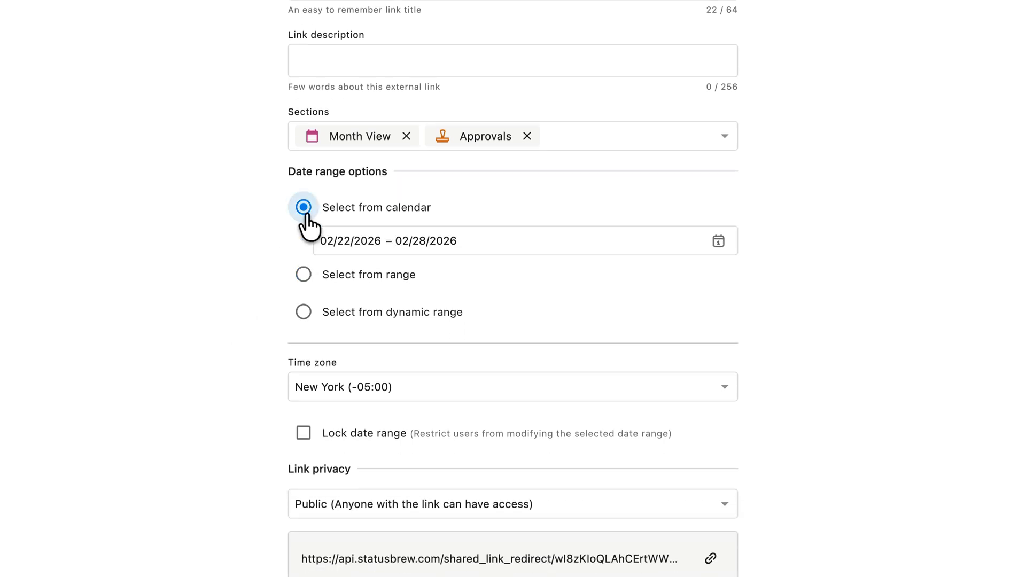
{"action": "left_click", "coordinate": [461, 241]}
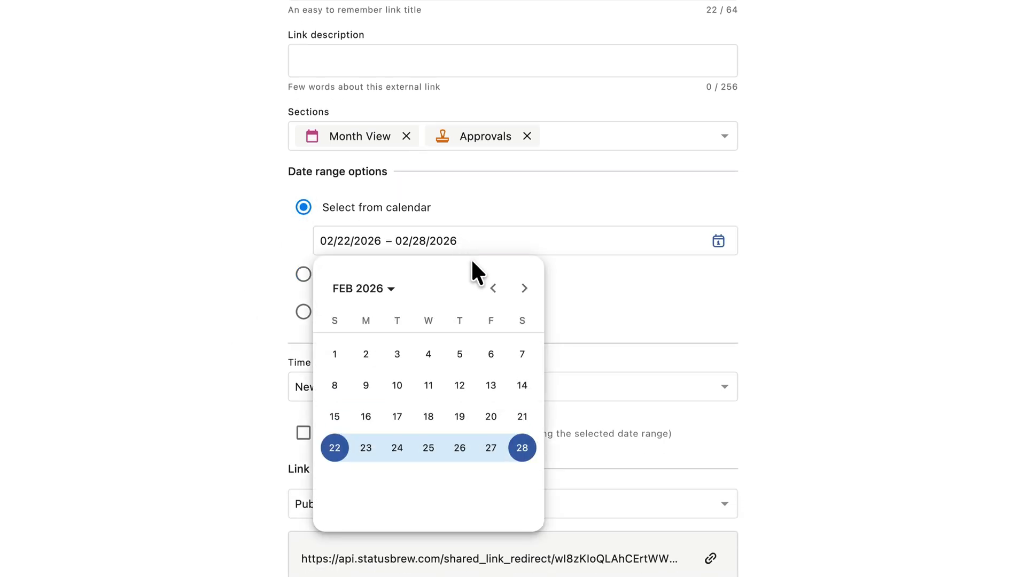
{"action": "left_click", "coordinate": [524, 289]}
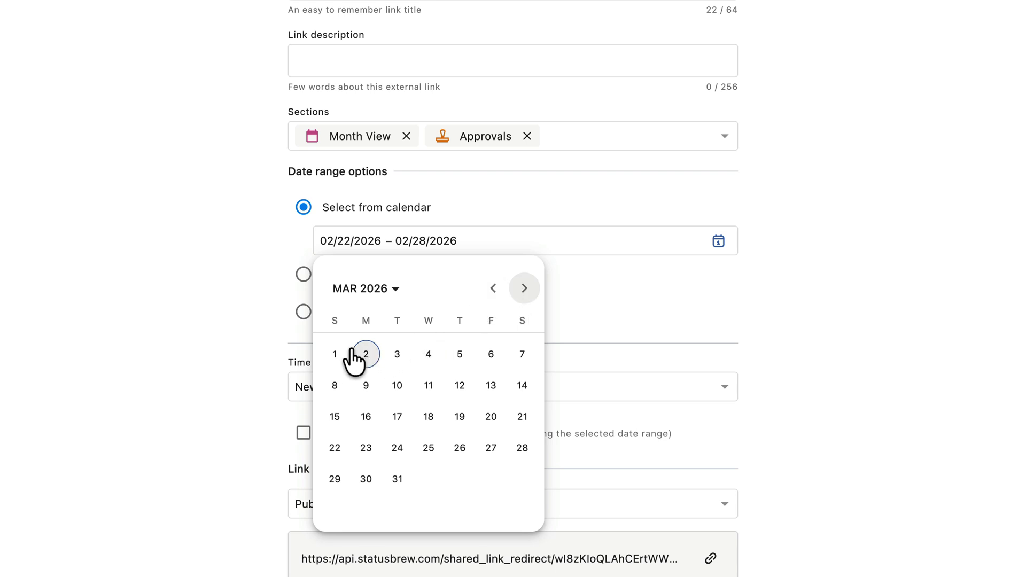
{"action": "left_click", "coordinate": [334, 354]}
{"action": "left_click", "coordinate": [394, 478]}
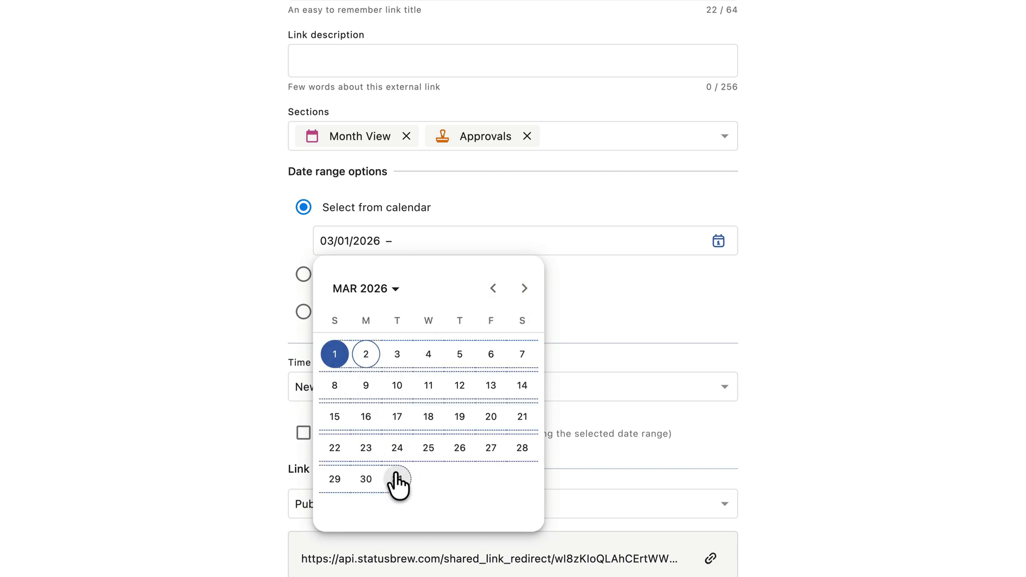
Lock the link's date range and keep New York (-05:00) as its time zone
{"action": "left_click", "coordinate": [303, 434]}
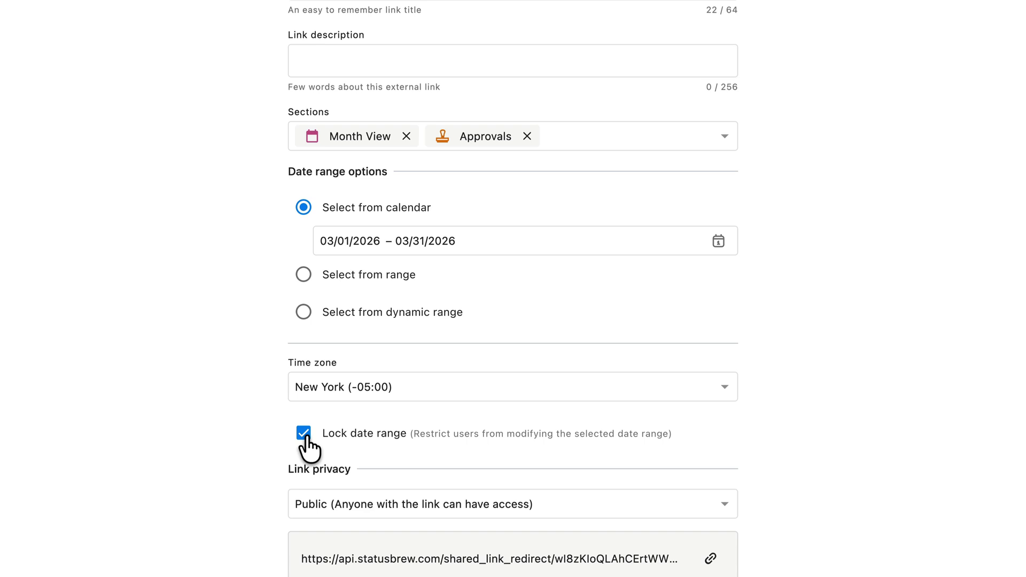
{"action": "left_click", "coordinate": [385, 388]}
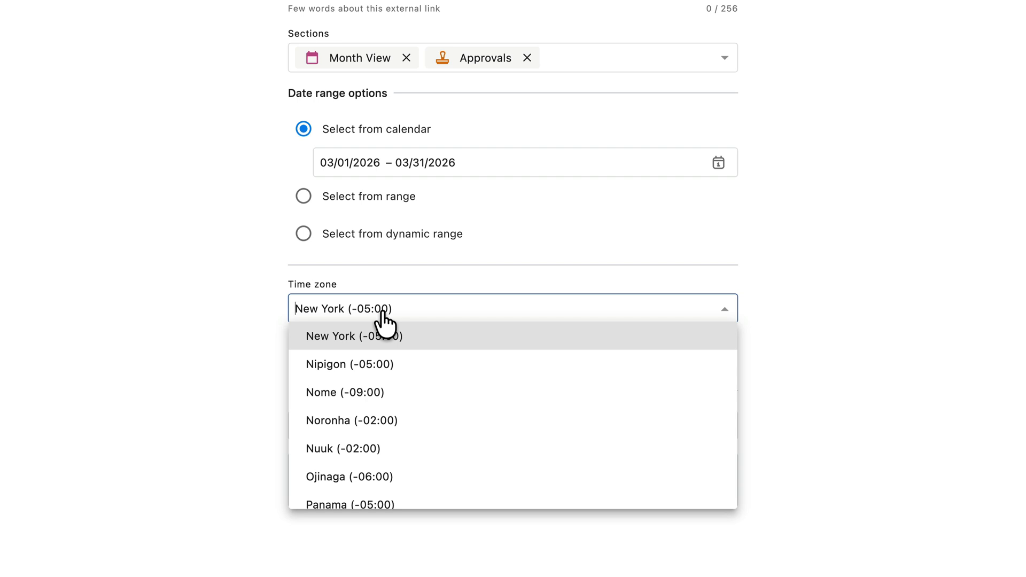
{"action": "left_click", "coordinate": [183, 349]}
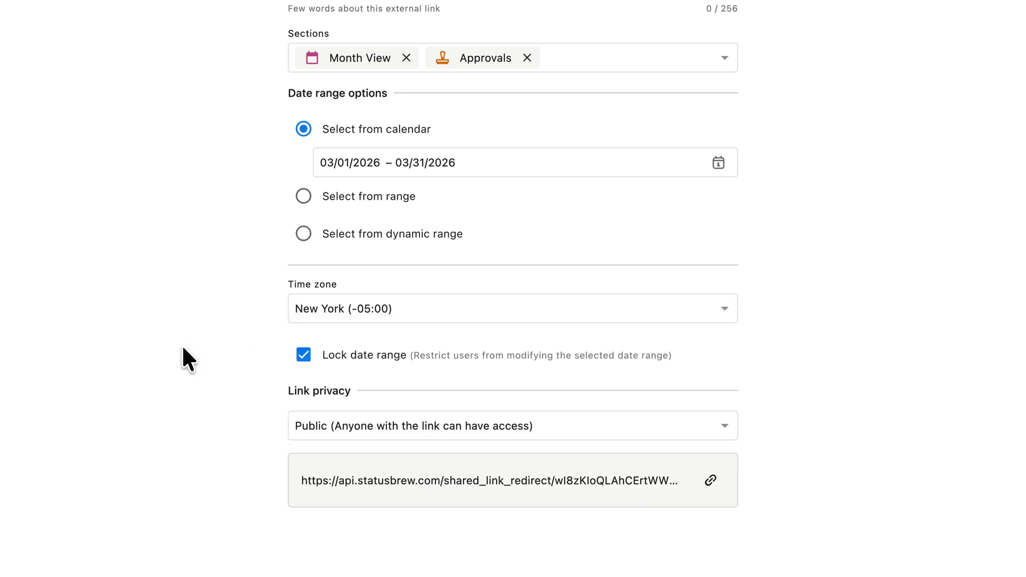
Add the client's e-mail as a guest recipient, with a message saying the March calendar content is done and asking for review and feedback
{"action": "scroll", "coordinate": [183, 348], "scroll_direction": "down", "scroll_amount": 7}
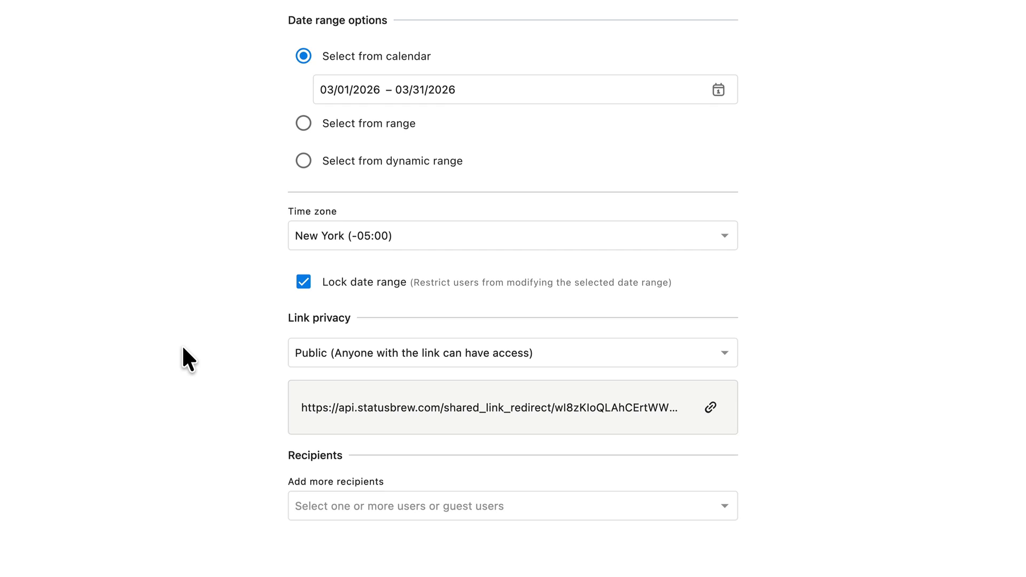
{"action": "left_click", "coordinate": [327, 235]}
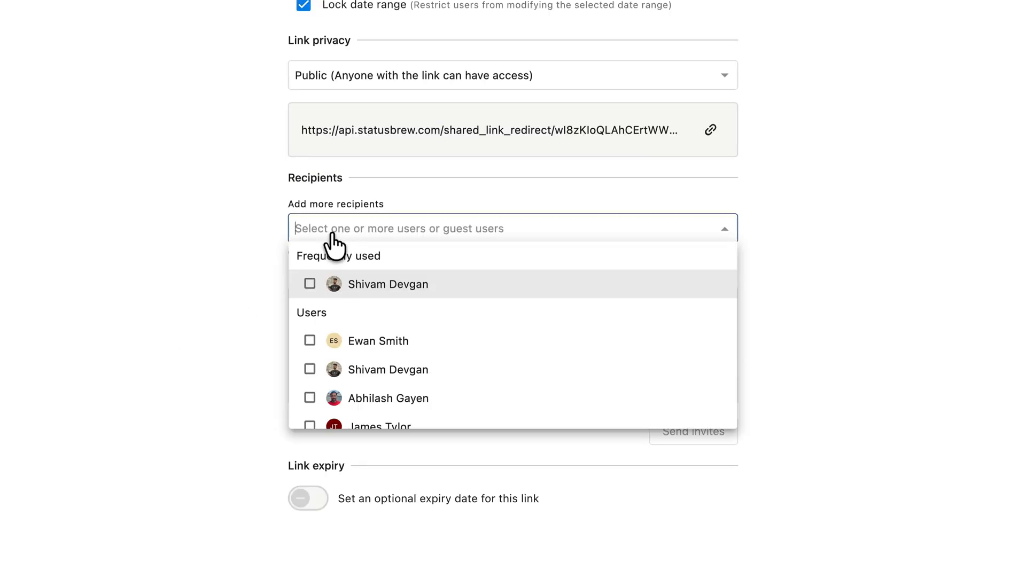
{"action": "key", "text": "ctrl+v"}
{"action": "left_click", "coordinate": [339, 262]}
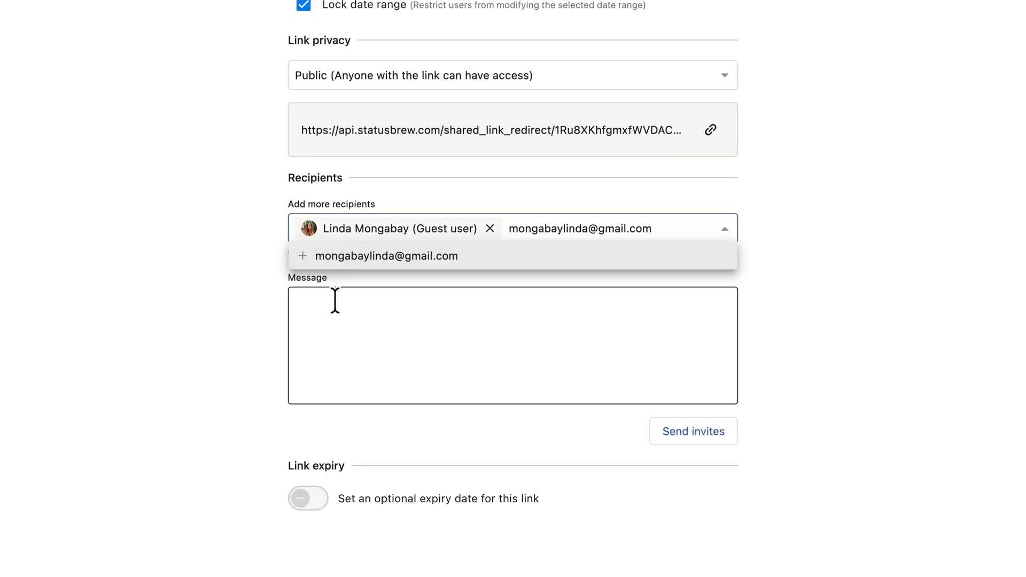
{"action": "left_click", "coordinate": [474, 321]}
{"action": "type", "text": "Hey Linda, we're done with the March calendar content. Kindly review it and let us know your feedback."}
Change the link privacy to Invite only, so only invited people have access
{"action": "scroll", "coordinate": [461, 303], "scroll_direction": "up", "scroll_amount": 1}
{"action": "scroll", "coordinate": [459, 305], "scroll_direction": "up", "scroll_amount": 3}
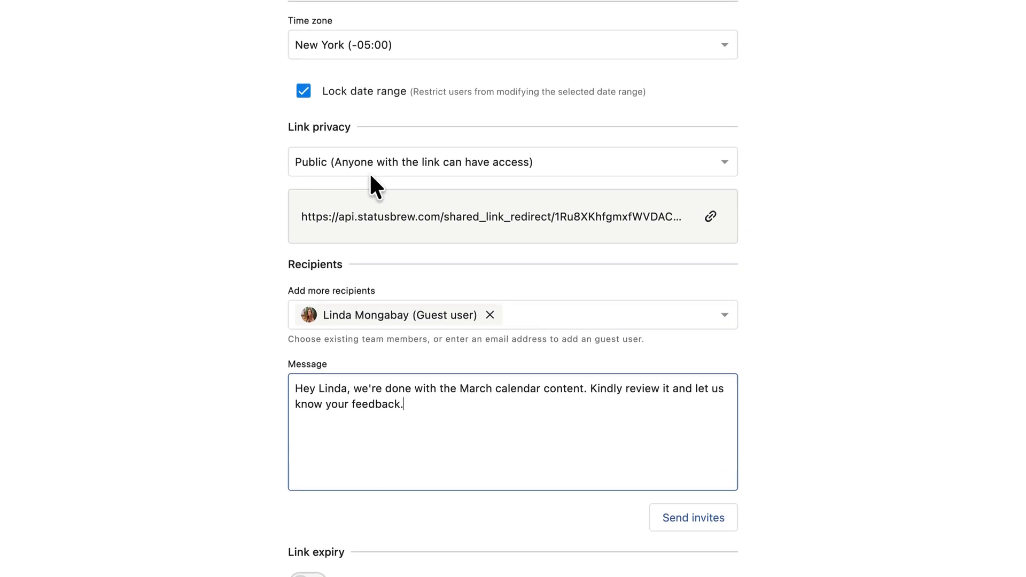
{"action": "left_click", "coordinate": [368, 166]}
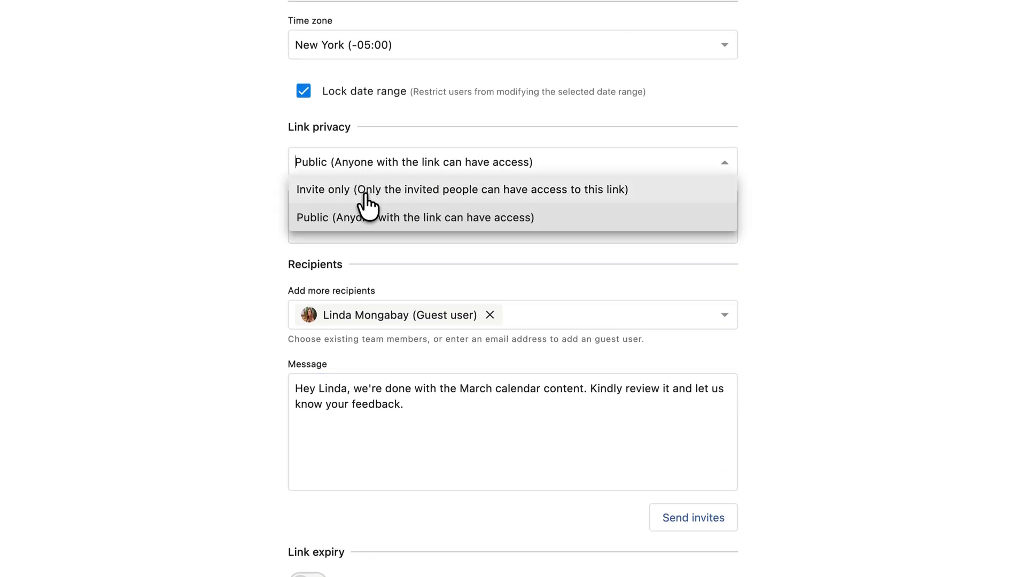
{"action": "left_click", "coordinate": [367, 192]}
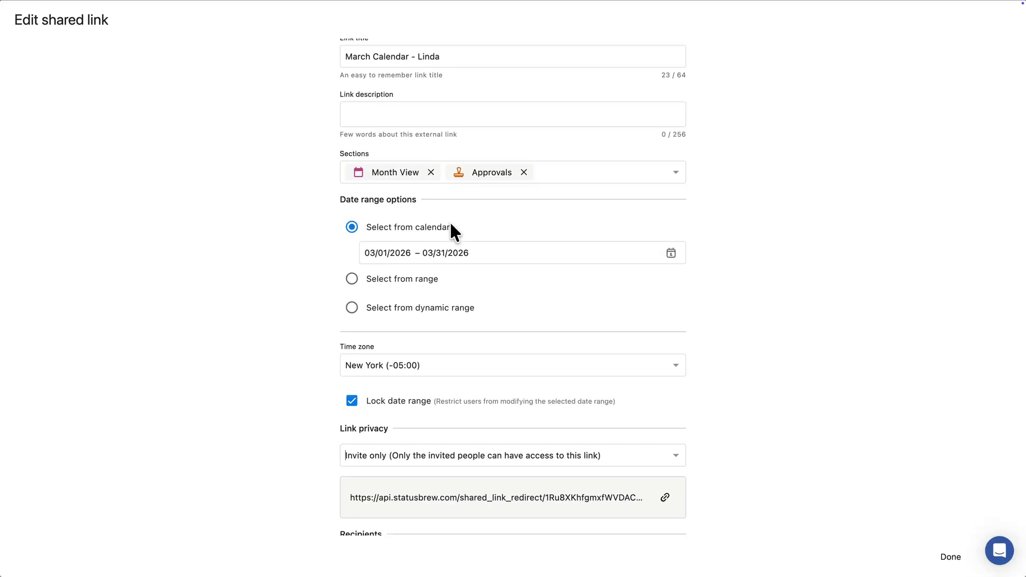
Send the invite to the client and finish editing the shared link
{"action": "scroll", "coordinate": [450, 221], "scroll_direction": "down", "scroll_amount": 5}
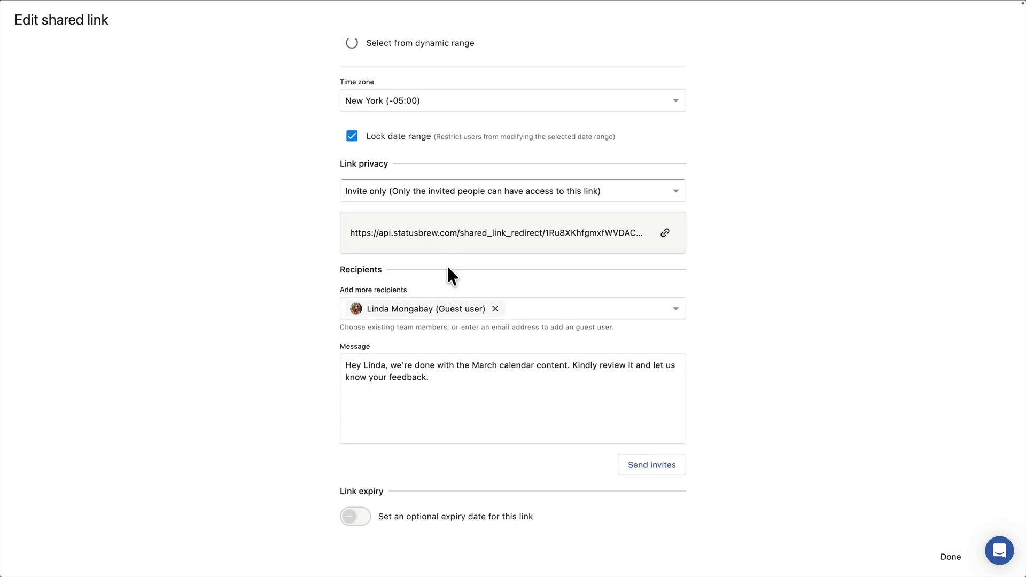
{"action": "left_click", "coordinate": [655, 466]}
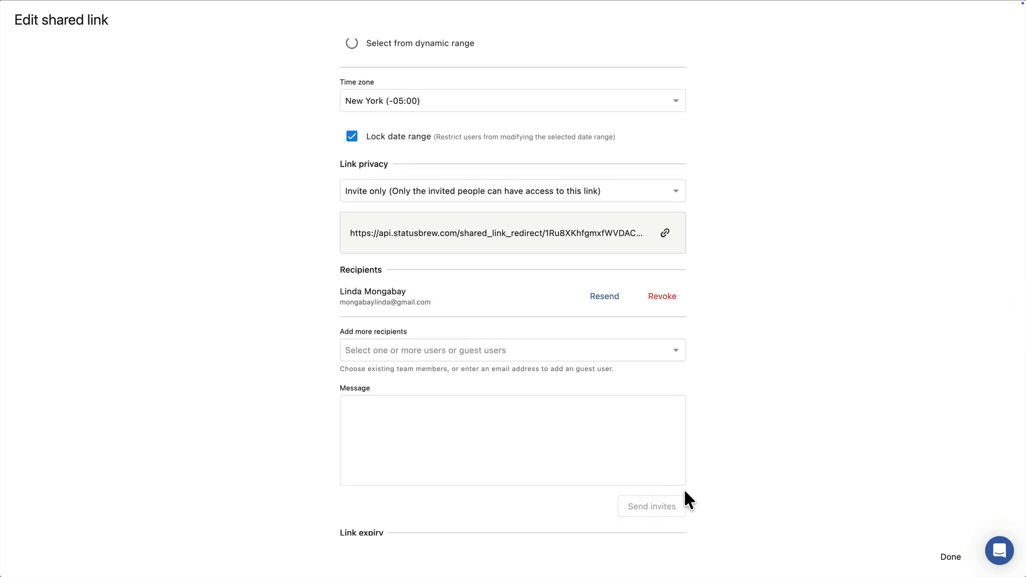
{"action": "left_click", "coordinate": [951, 557]}
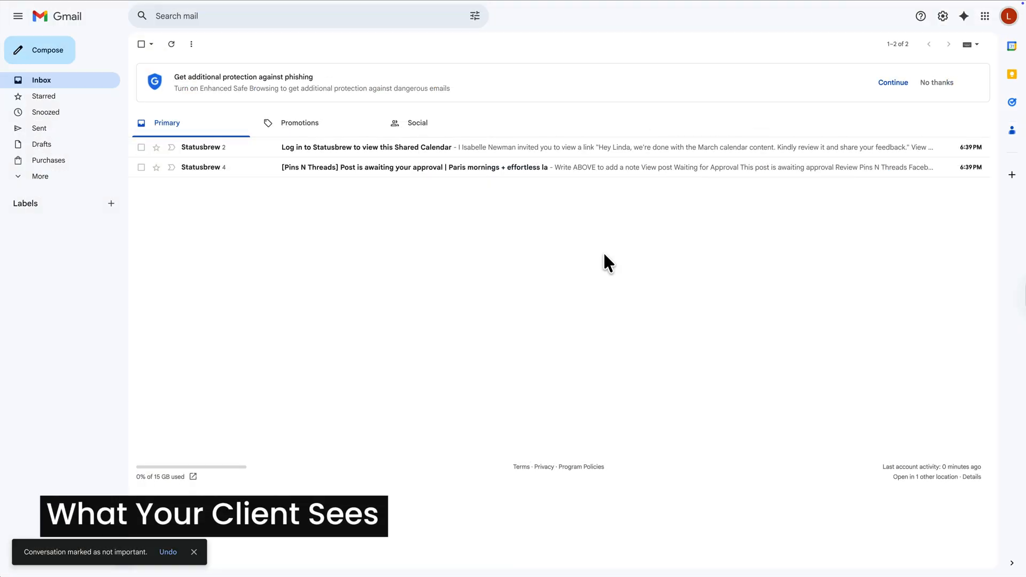
Open the shared calendar from the Statusbrew invitation in the client's Gmail inbox and save the guest's profile details
{"action": "left_click", "coordinate": [402, 149]}
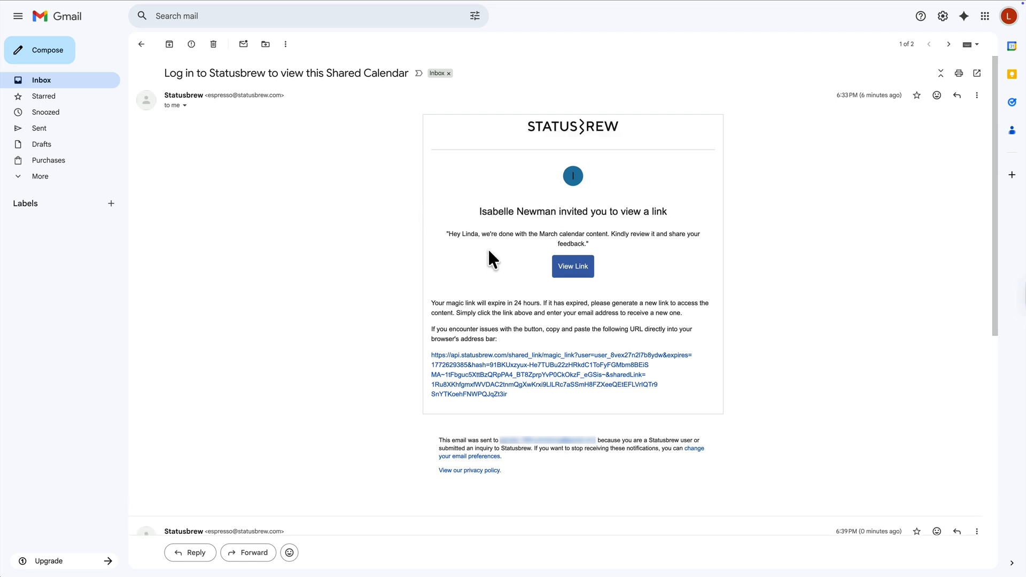
{"action": "left_click", "coordinate": [573, 267]}
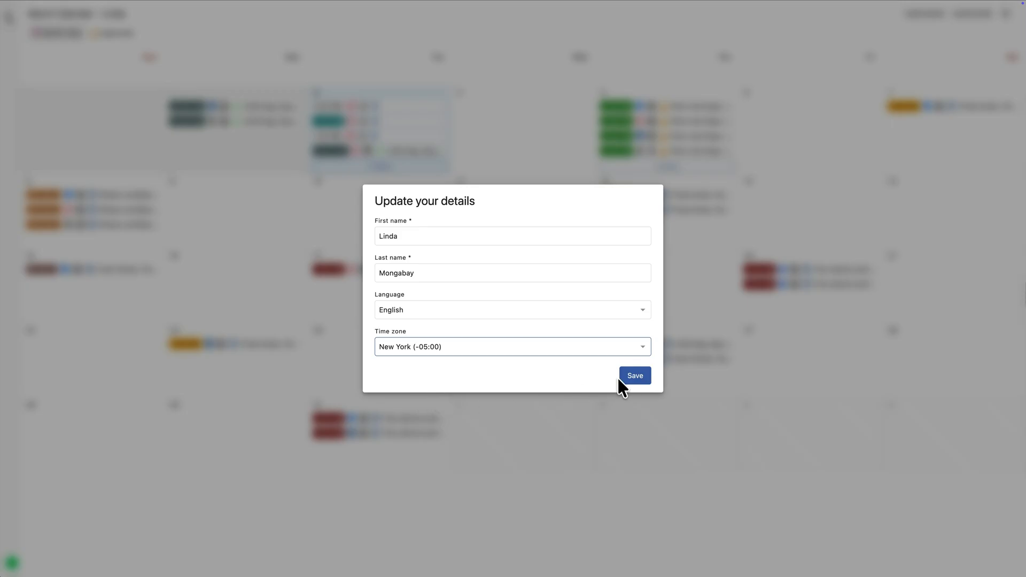
{"action": "left_click", "coordinate": [634, 377]}
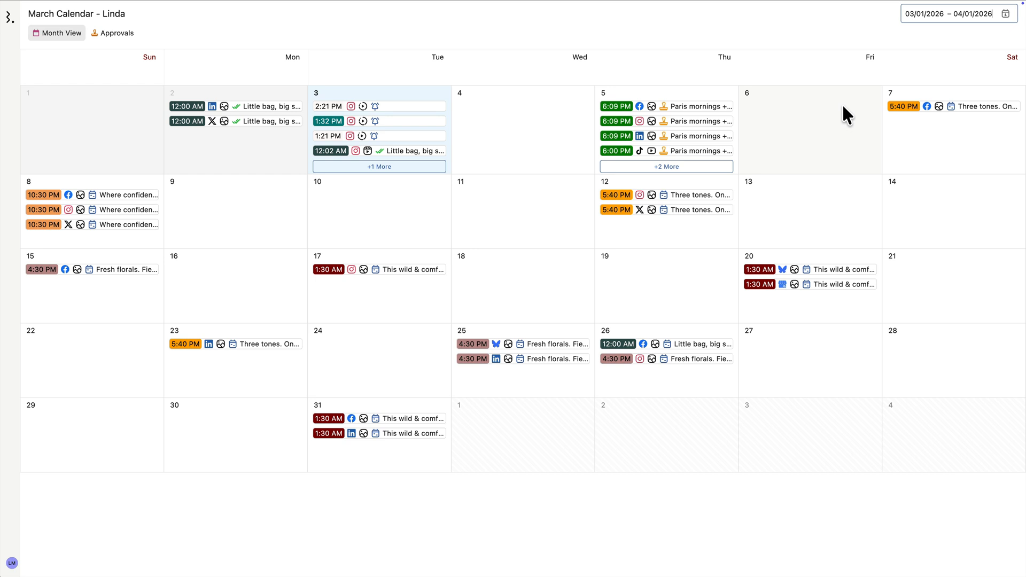
Review the details of the March 12 Instagram post and approve the March 5 TikTok post in the Approvals view
{"action": "left_click", "coordinate": [690, 195]}
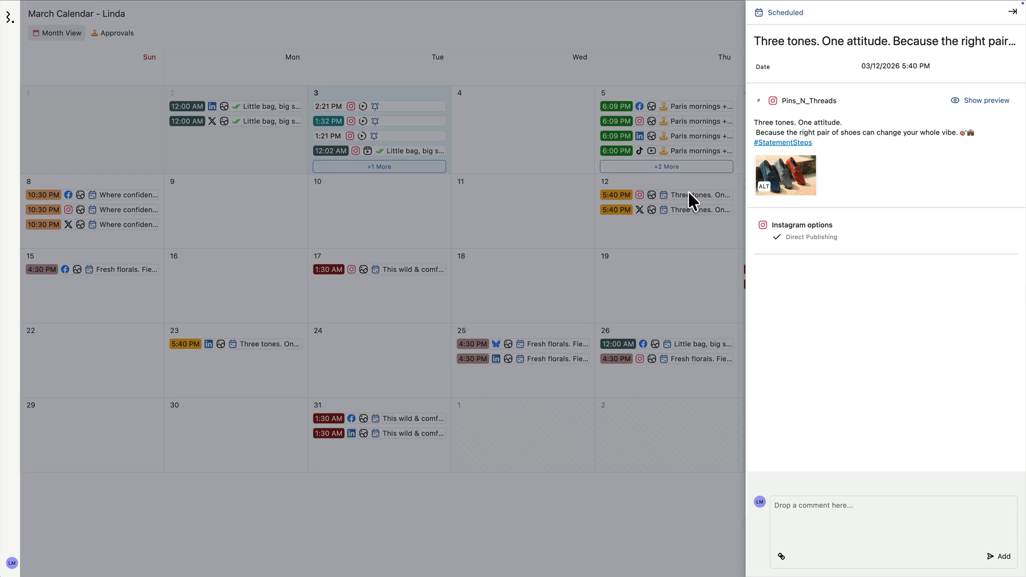
{"action": "left_click", "coordinate": [688, 191]}
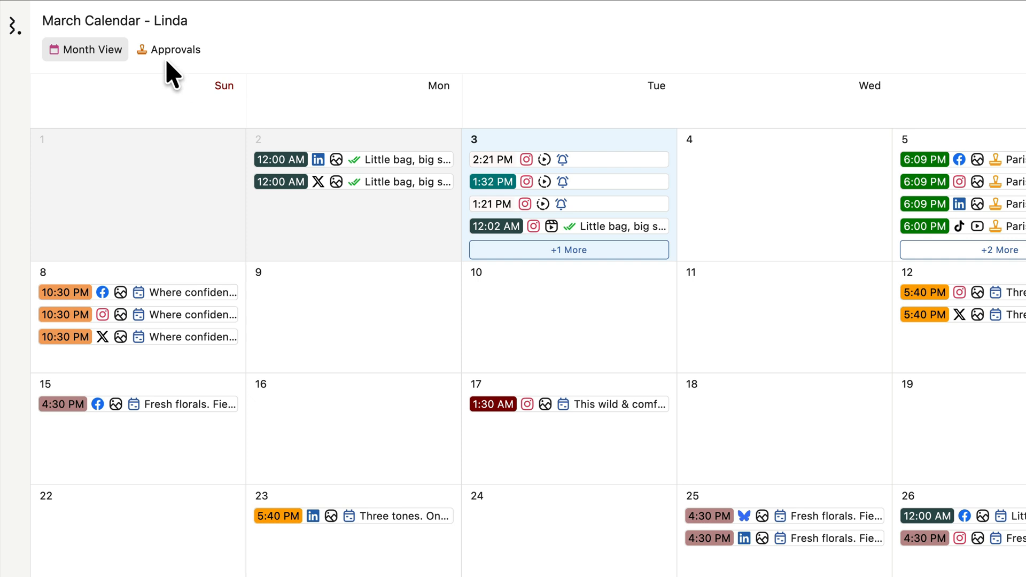
{"action": "left_click", "coordinate": [161, 52]}
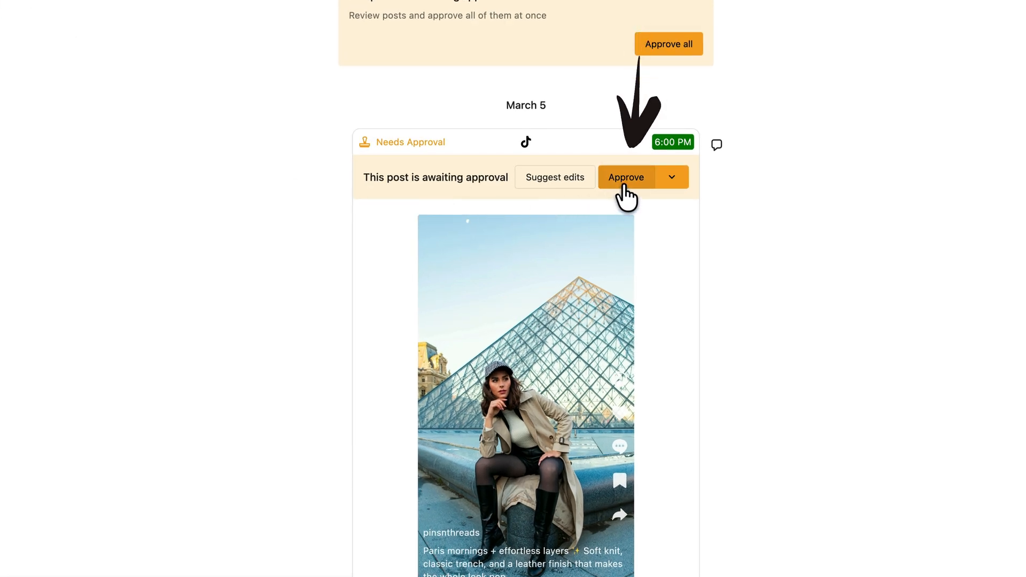
{"action": "left_click", "coordinate": [624, 186]}
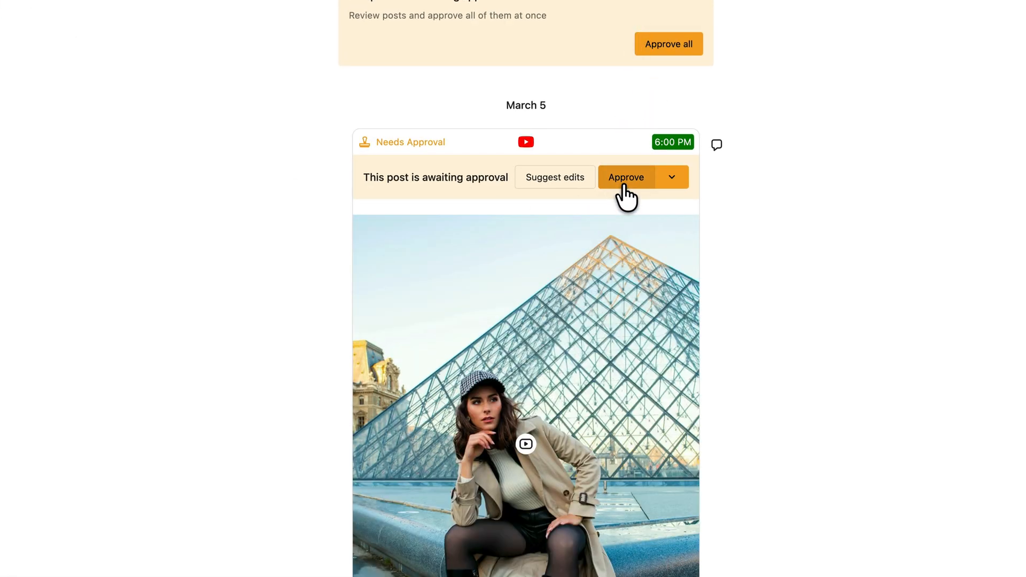
Reject the March 5 YouTube post with the comment "The video quality needs a bit of improvement before it's ready to go! 🙌"
{"action": "left_click", "coordinate": [678, 178]}
{"action": "left_click", "coordinate": [688, 212]}
{"action": "left_click", "coordinate": [508, 295]}
{"action": "type", "text": "The video quality needs a bit of improvement before it's ready to go! 🙌"}
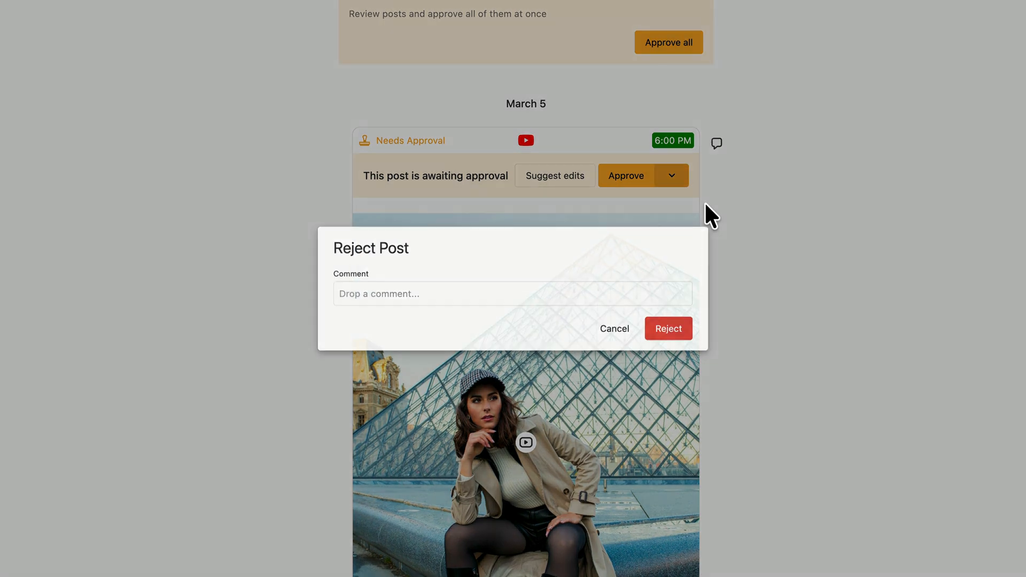
{"action": "left_click", "coordinate": [664, 335]}
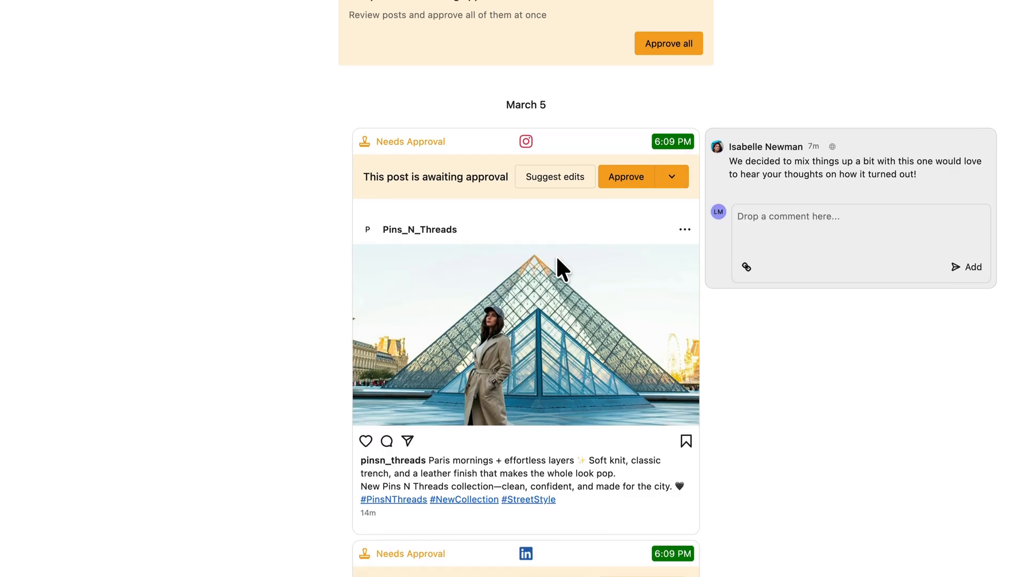
Suggest an edit to the March 5 LinkedIn post that removes the hashtags #PinsNThreads #NewCollection #StreetStyle from its caption
{"action": "scroll", "coordinate": [557, 258], "scroll_direction": "down", "scroll_amount": 3}
{"action": "scroll", "coordinate": [556, 255], "scroll_direction": "down", "scroll_amount": 5}
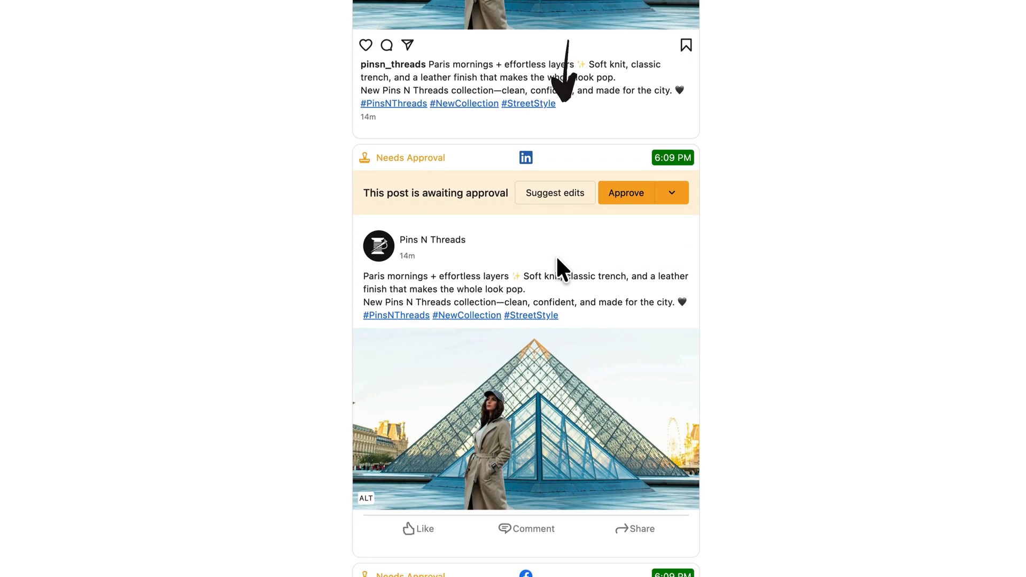
{"action": "left_click", "coordinate": [559, 194]}
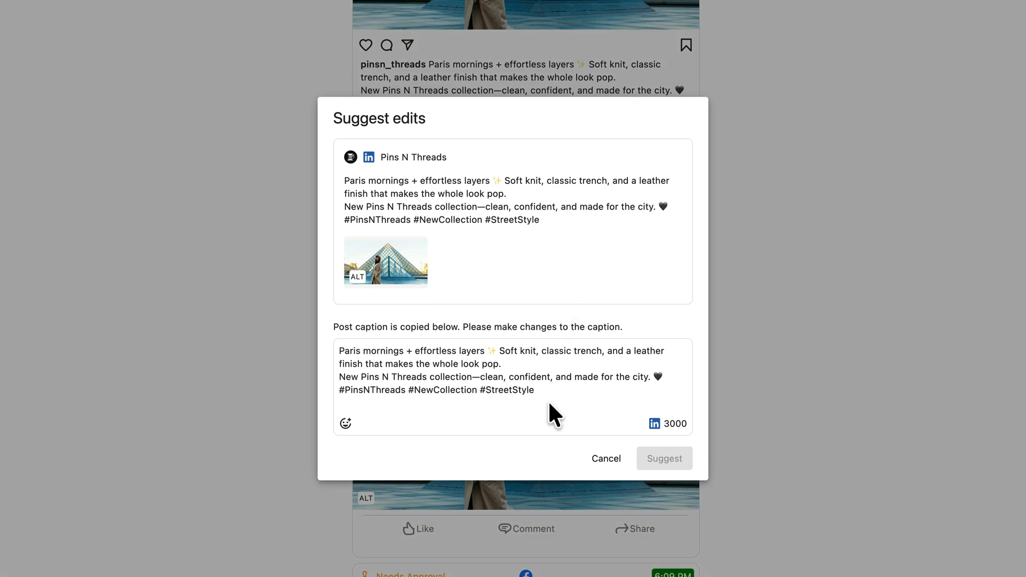
{"action": "left_click", "coordinate": [339, 386]}
{"action": "left_click_drag", "start_coordinate": [339, 386], "coordinate": [545, 390]}
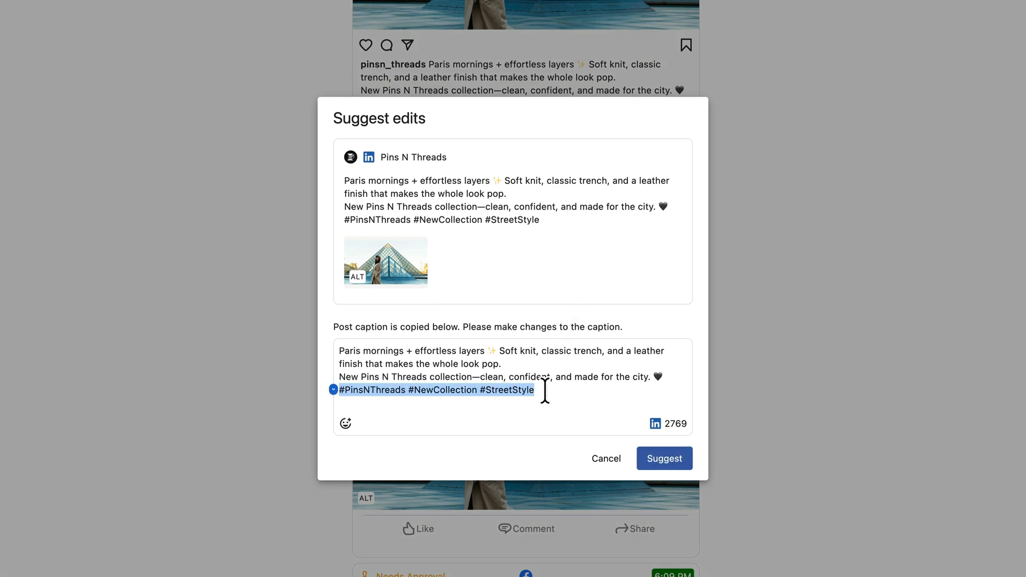
{"action": "key", "text": "BackSpace"}
{"action": "key", "text": "BackSpace"}
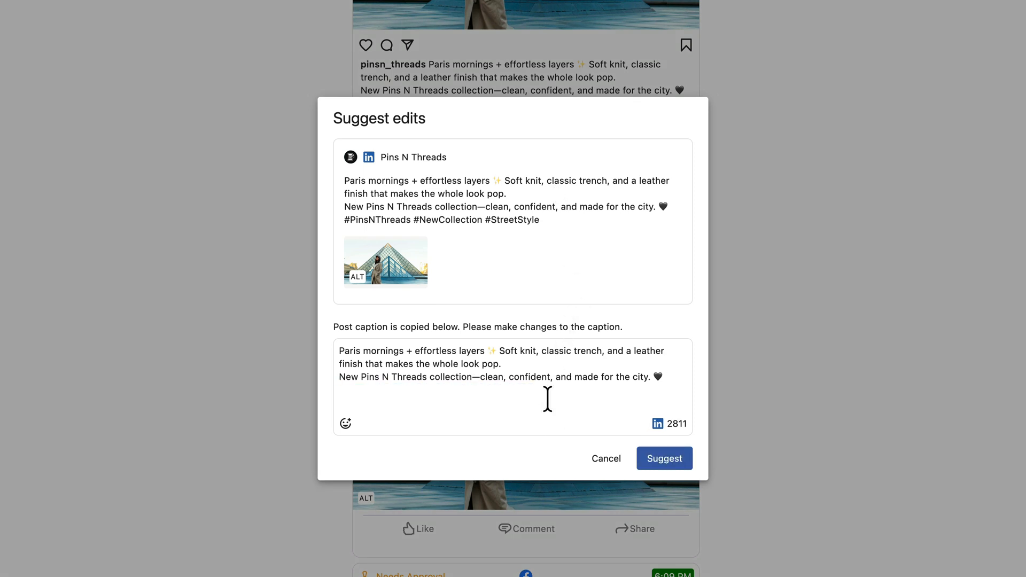
{"action": "left_click", "coordinate": [670, 456]}
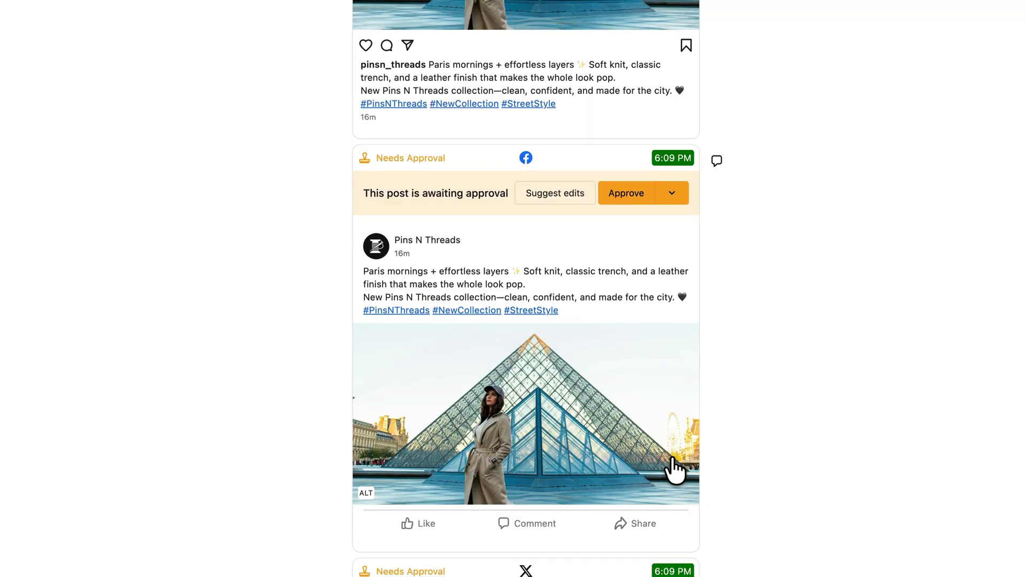
Add the comment "Honestly, it turned out really well! Love the fresh approach!" to the March 5 Instagram post and approve the post
{"action": "scroll", "coordinate": [674, 470], "scroll_direction": "up", "scroll_amount": 8}
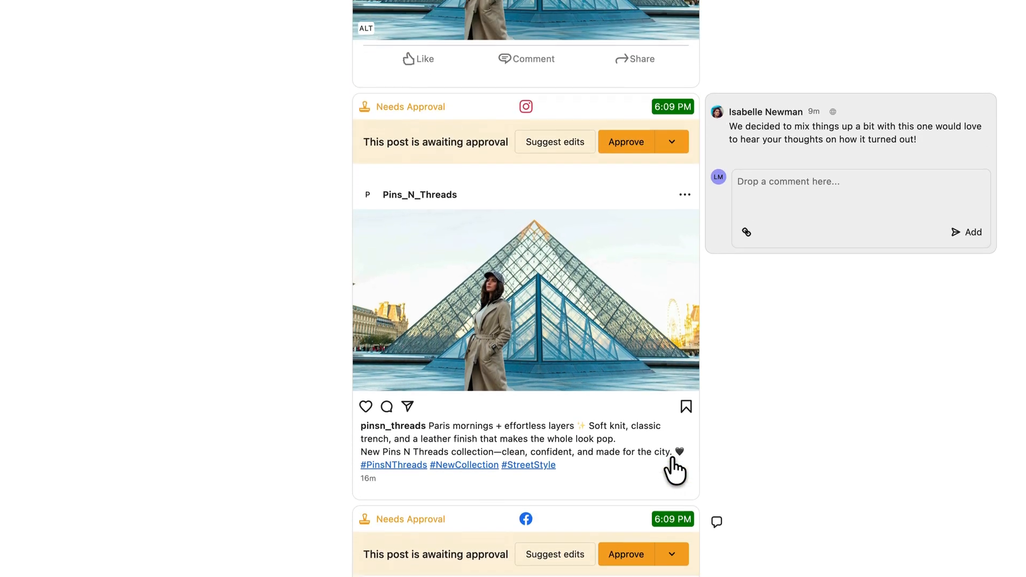
{"action": "left_click", "coordinate": [788, 259]}
{"action": "type", "text": "Honestly, it turned out really well! Love the fresh approach!"}
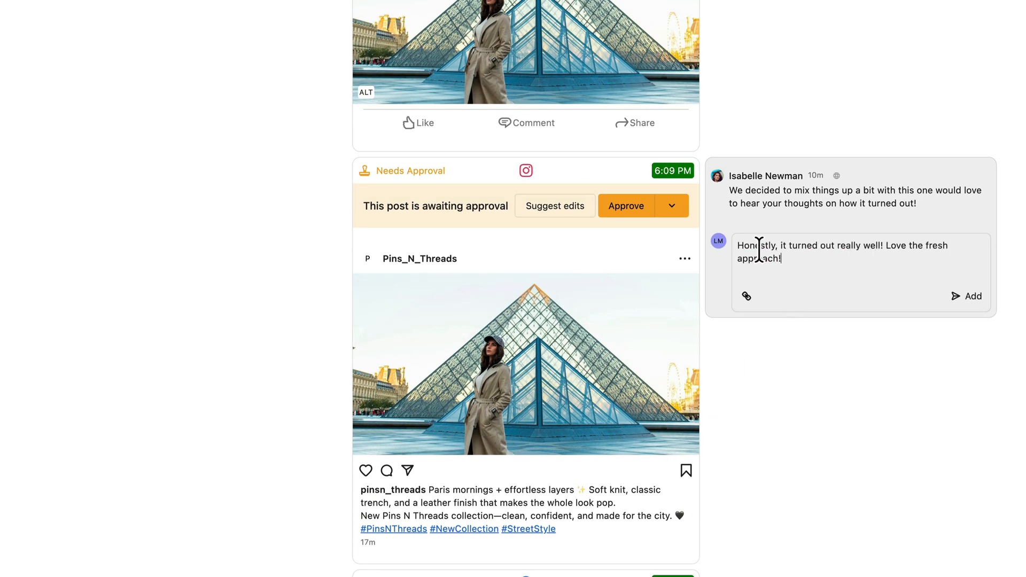
{"action": "left_click", "coordinate": [970, 297]}
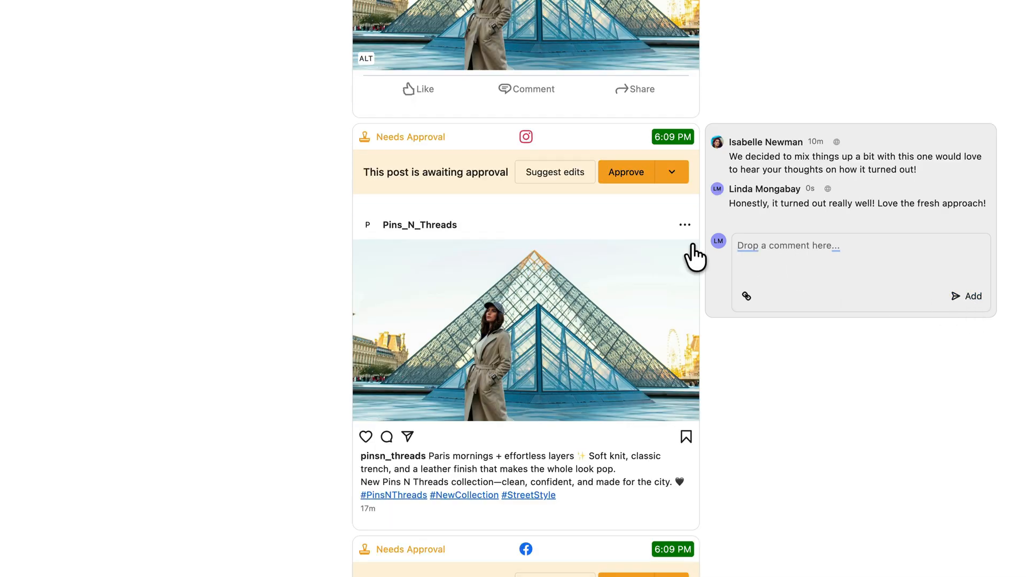
{"action": "left_click", "coordinate": [632, 181]}
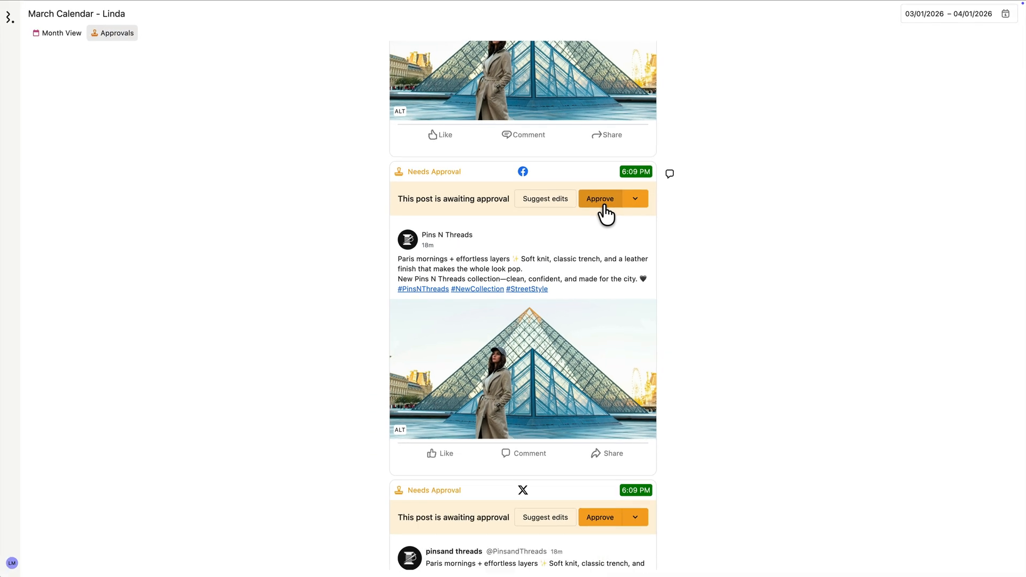
Open the notifications settings of the client's guest account
{"action": "left_click", "coordinate": [12, 563]}
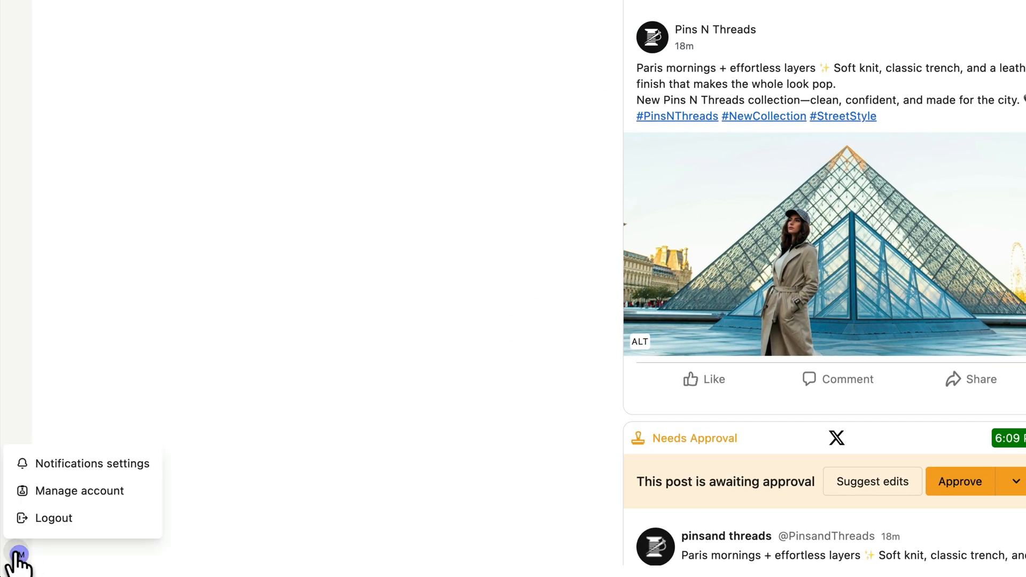
{"action": "left_click", "coordinate": [86, 464]}
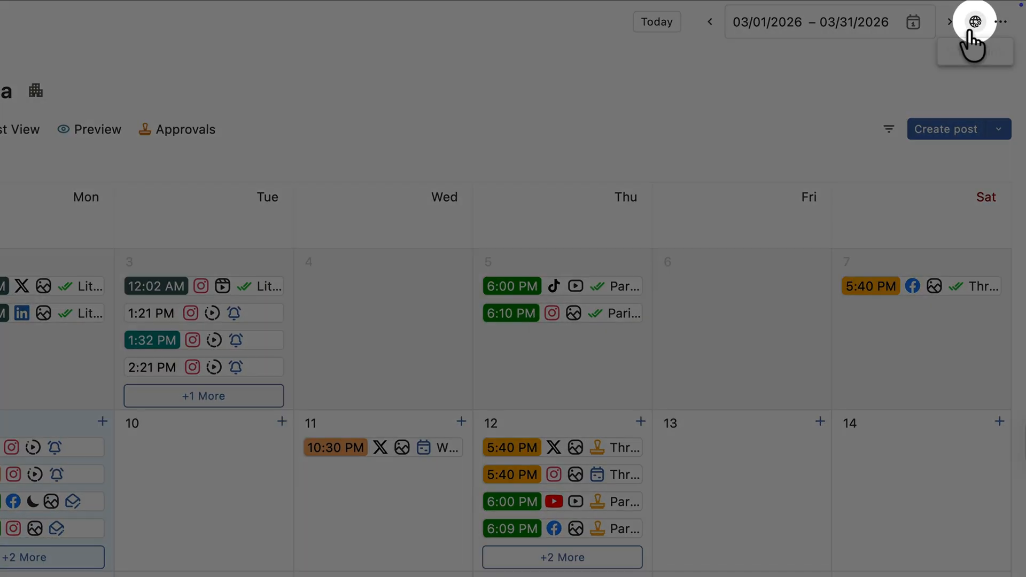
Notify the client about the March Calendar shared link with the message "Hey! Quick reminder, your posts are ready for approval. Please take a look!"
{"action": "left_click", "coordinate": [971, 32]}
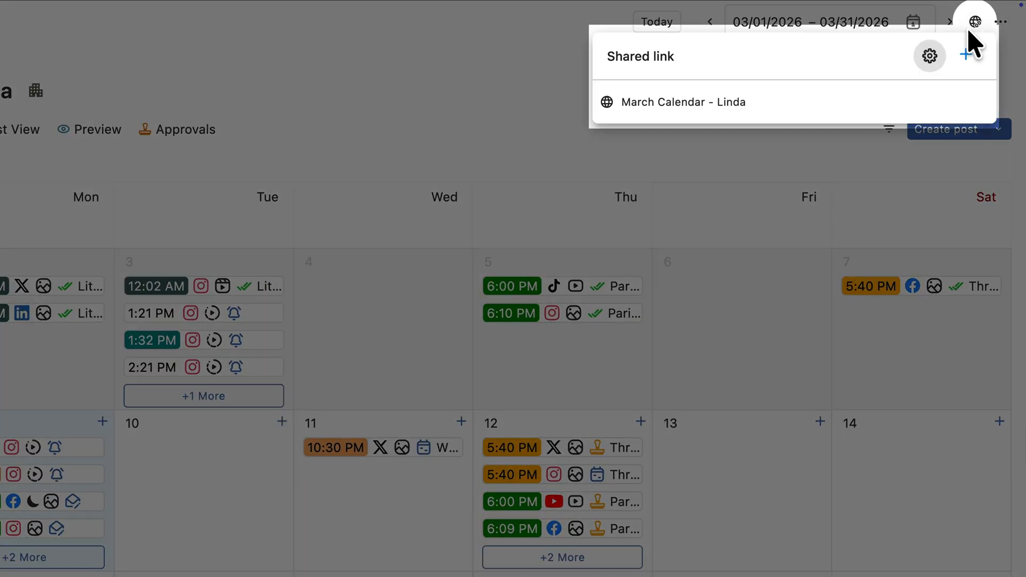
{"action": "left_click", "coordinate": [980, 104]}
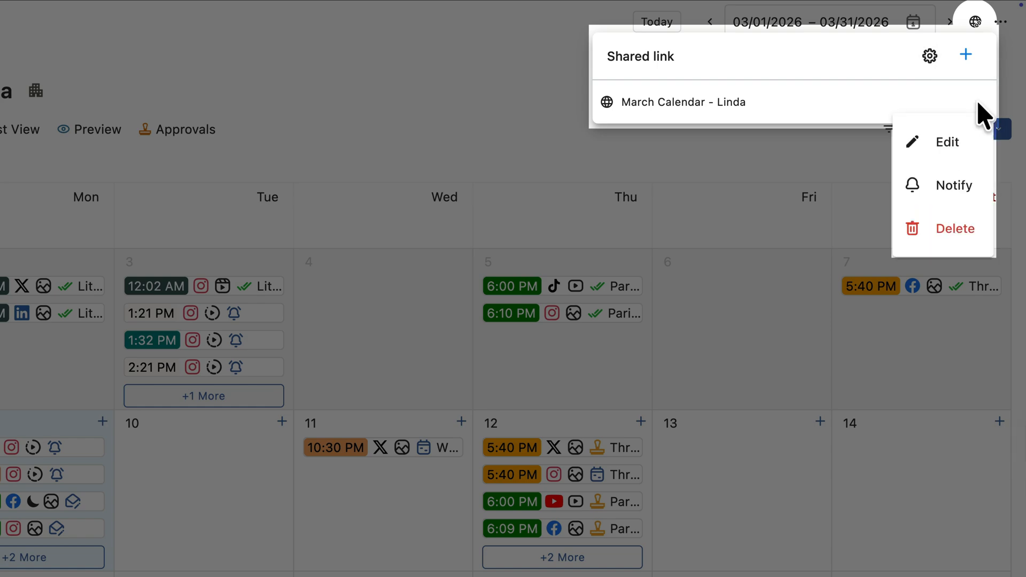
{"action": "left_click", "coordinate": [957, 187]}
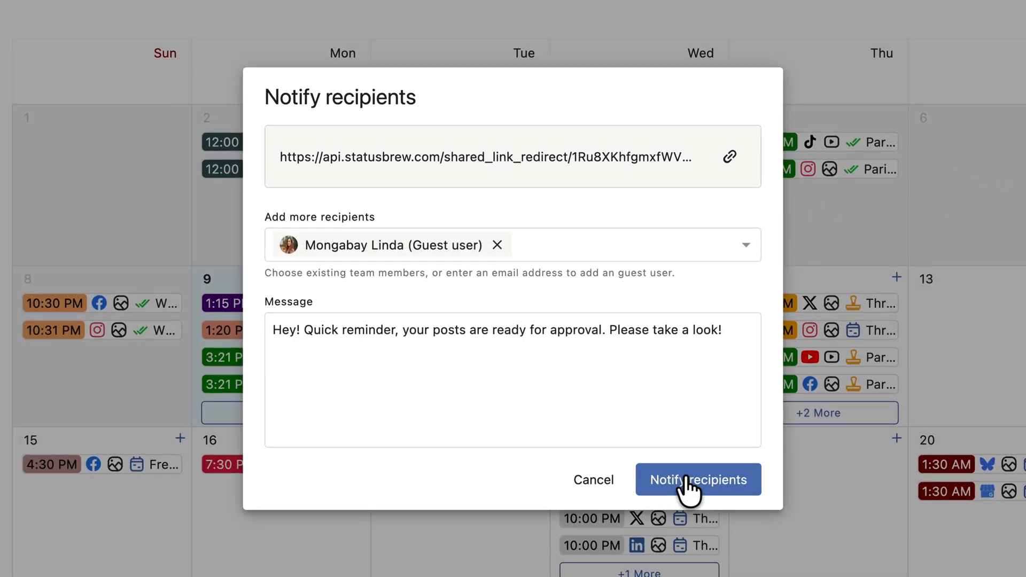
{"action": "left_click", "coordinate": [690, 487]}
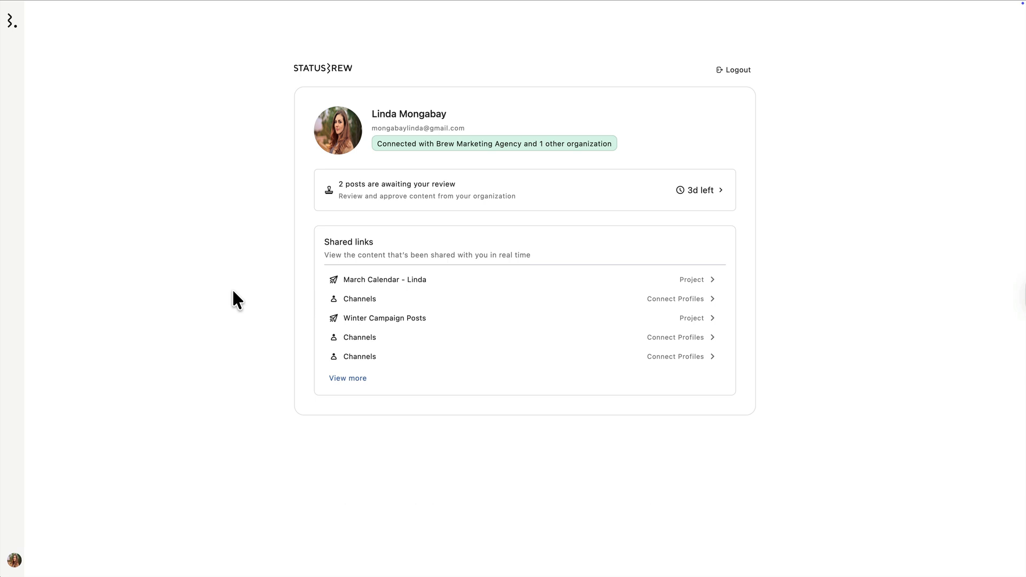
Enter the client's email address on the email confirmation page and continue to request a magic link
{"action": "left_click", "coordinate": [473, 207]}
{"action": "left_click", "coordinate": [606, 210]}
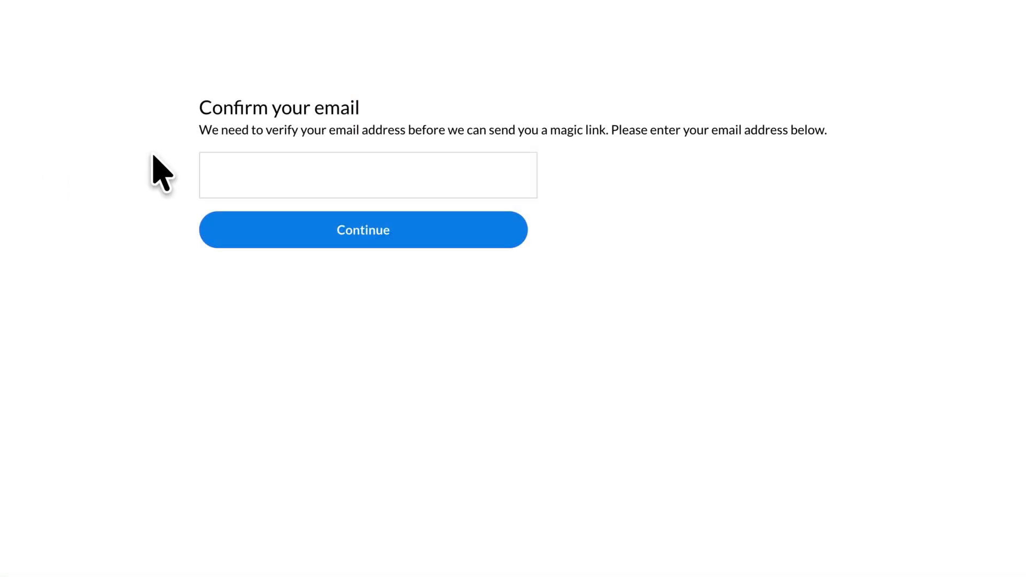
{"action": "left_click", "coordinate": [225, 170]}
{"action": "key", "text": "ctrl+v"}
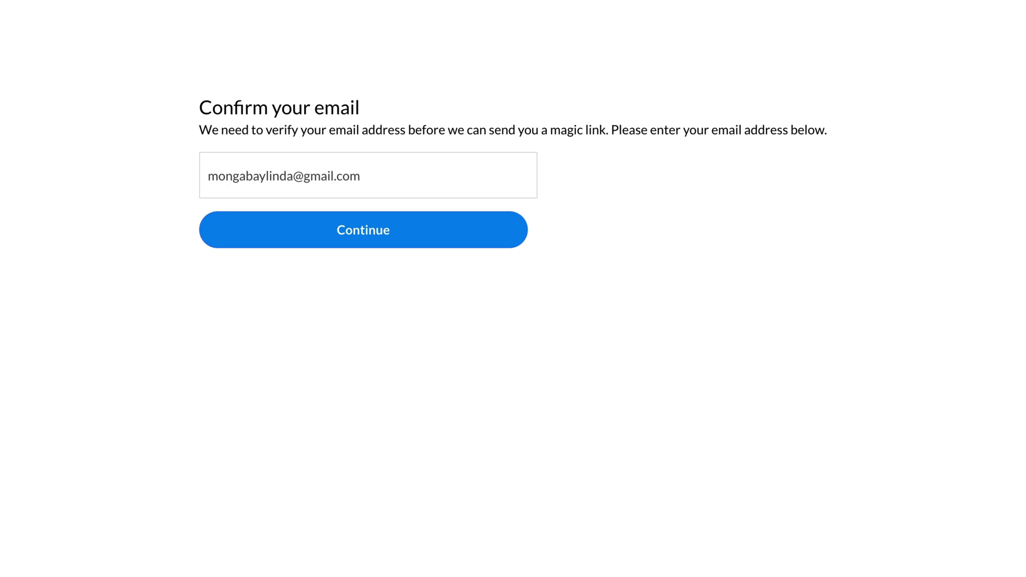
{"action": "left_click", "coordinate": [361, 230]}
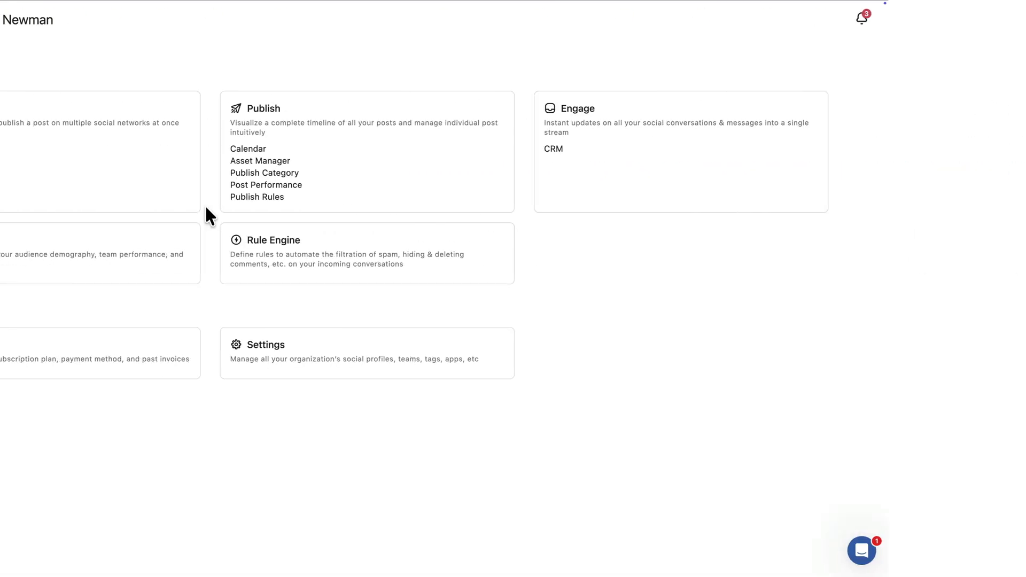